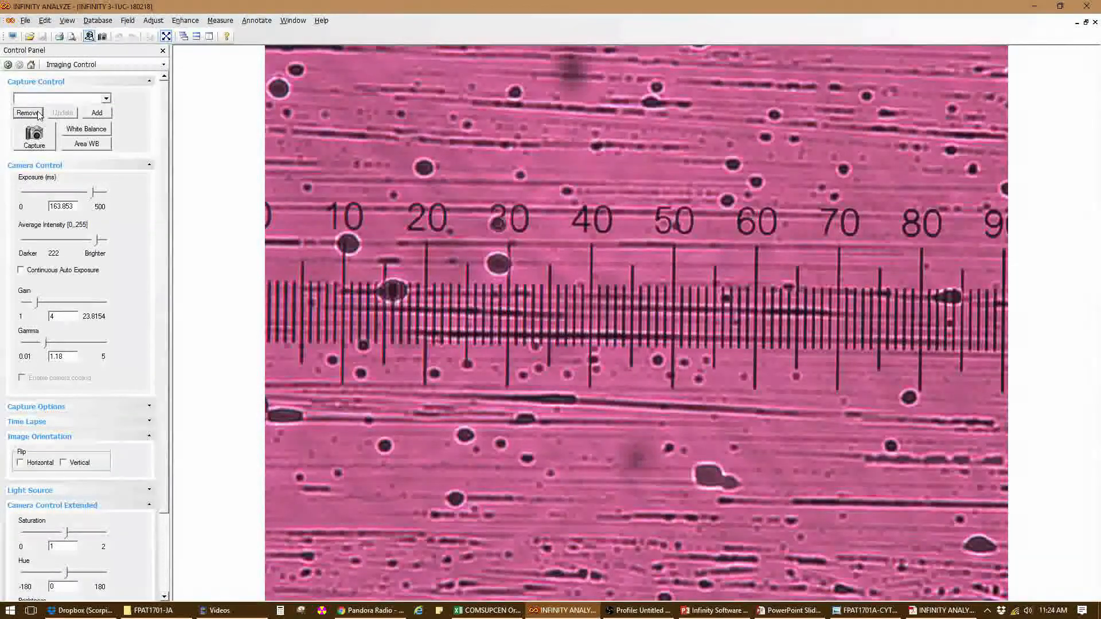
# Save the current camera settings as a preset named 10x and capture an image of the micrometer scale, maximizing it.
pyautogui.click(97, 113)
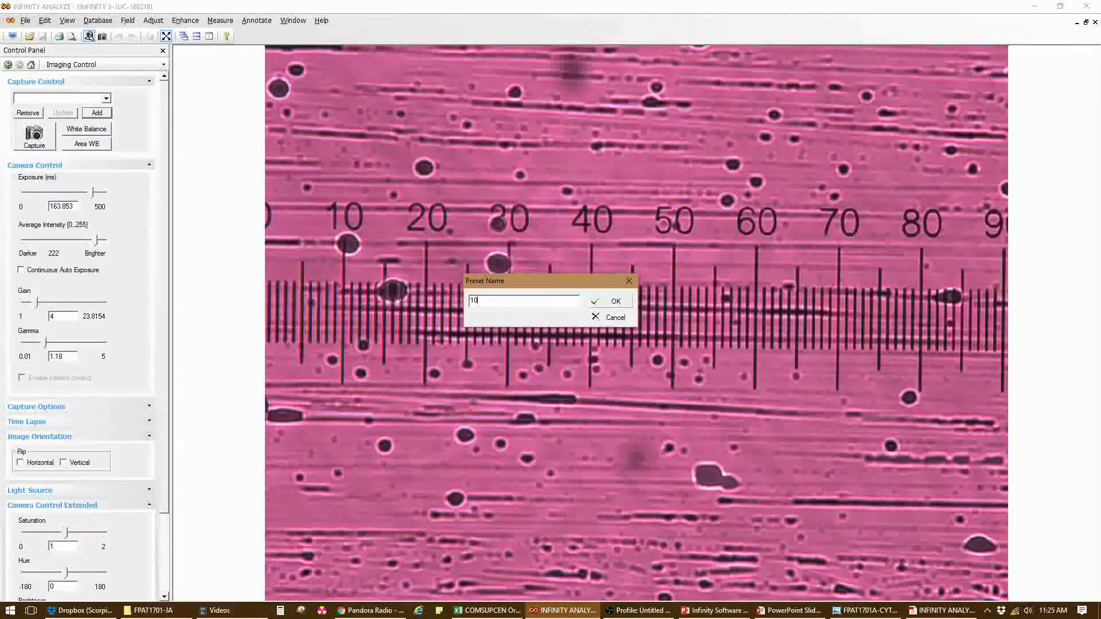
pyautogui.click(613, 303)
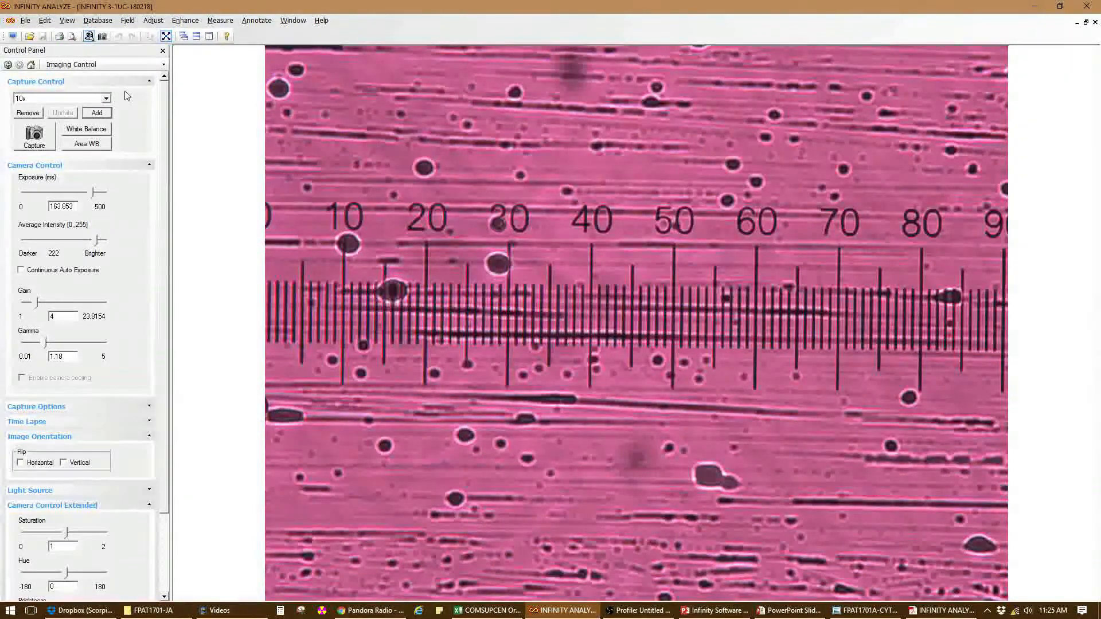
pyautogui.click(36, 138)
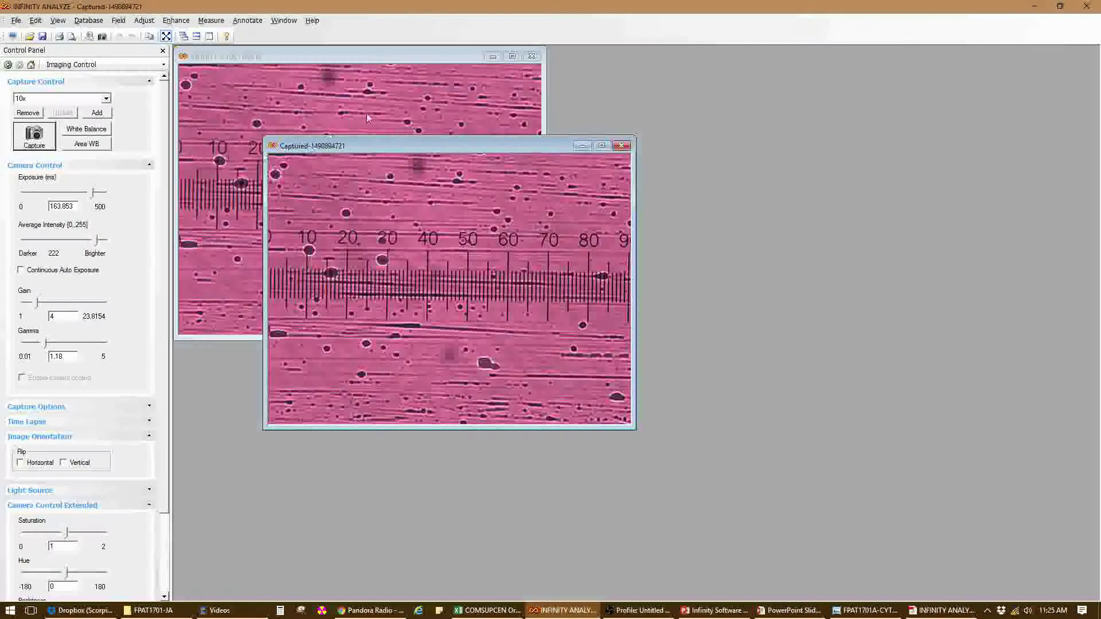
pyautogui.click(601, 146)
# Measure the point-to-point distance between the 10 and 20 marks on the captured scale.
pyautogui.click(223, 22)
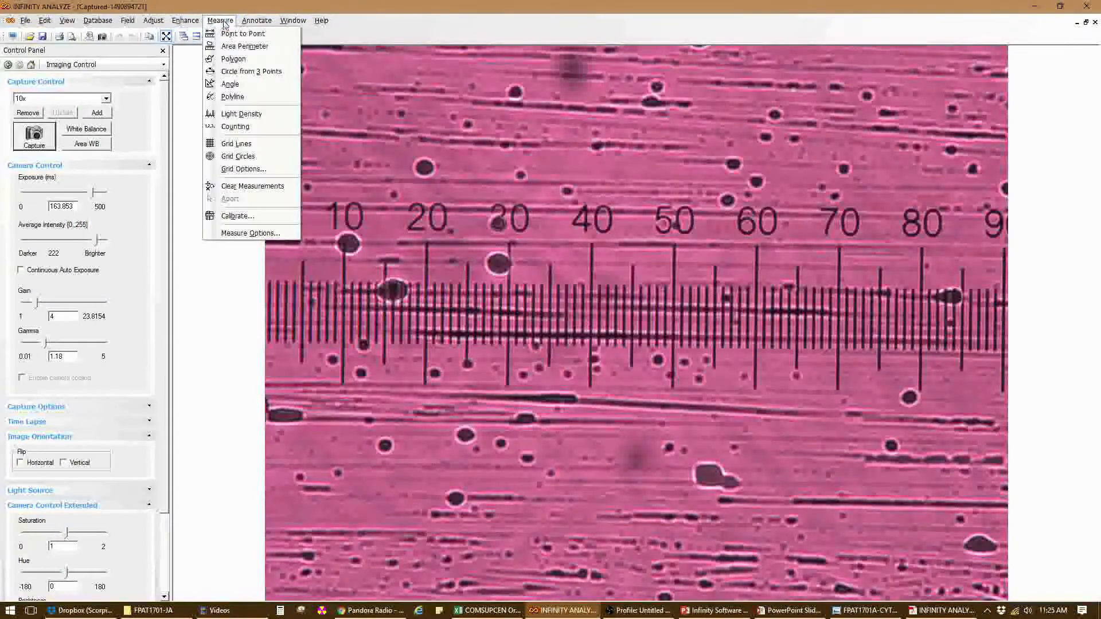
pyautogui.click(241, 34)
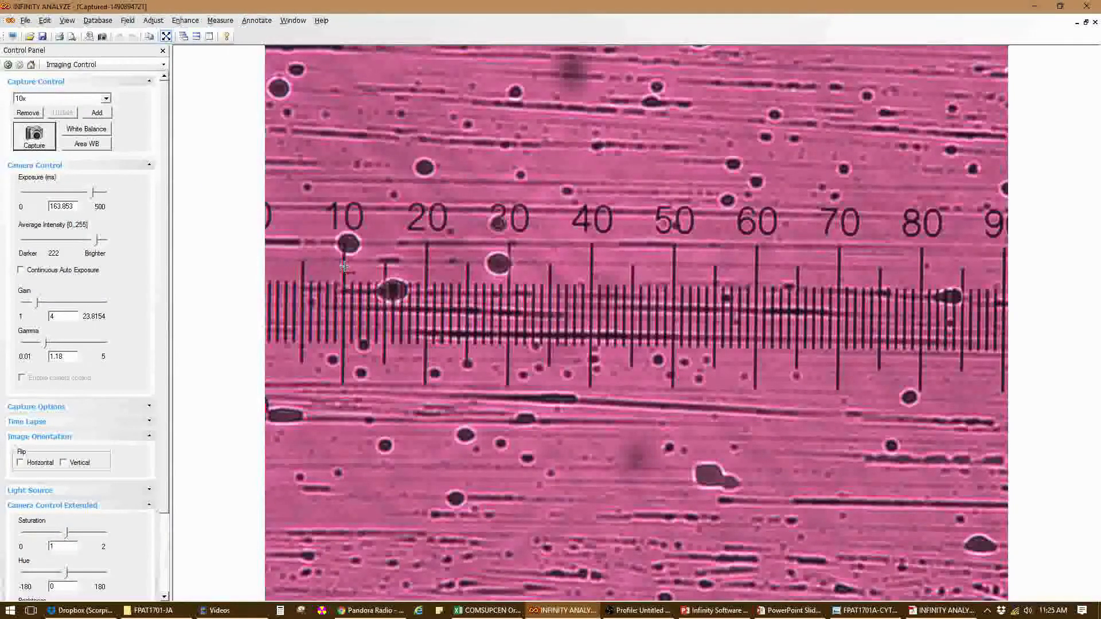
pyautogui.moveTo(343, 267); pyautogui.dragTo(426, 267)
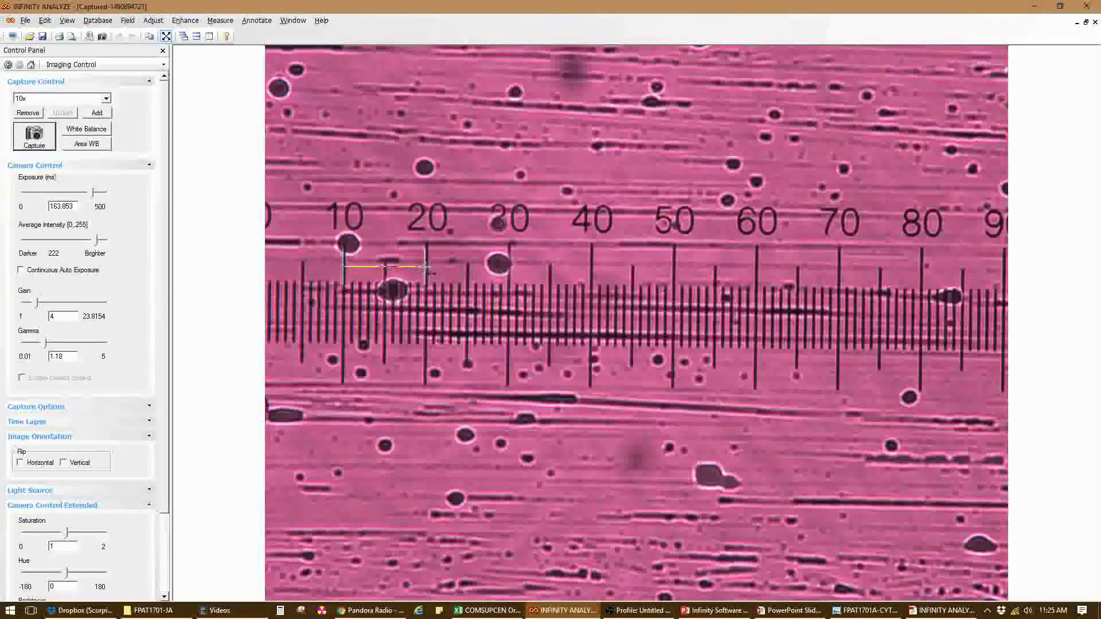
pyautogui.click(425, 267)
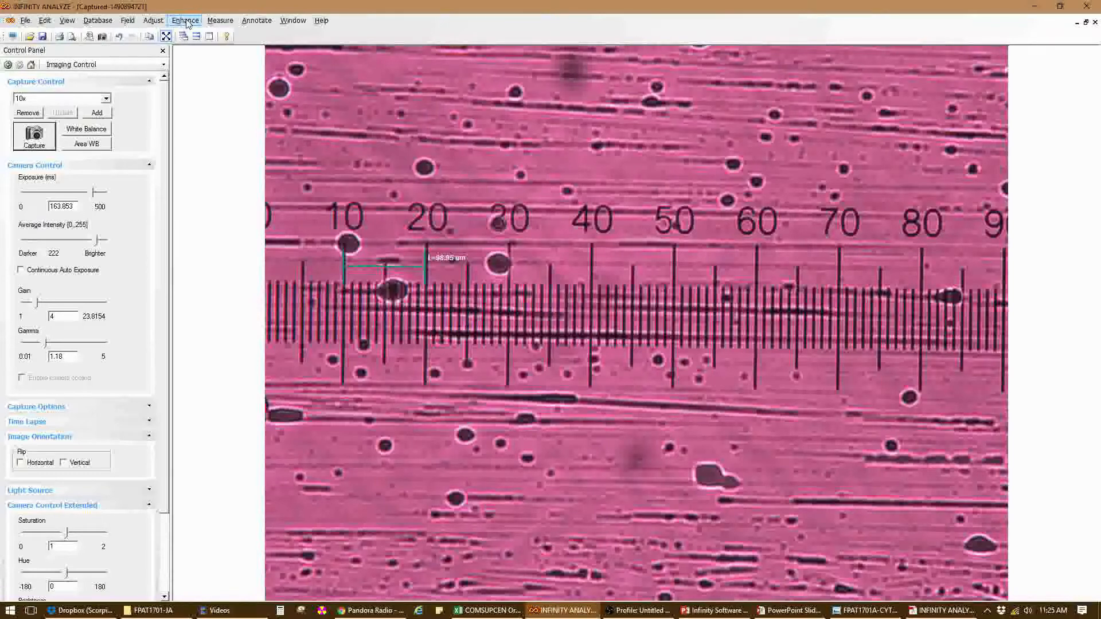
# Calibrate the measurements with a reference line from the 10 mark to the 90 mark, setting its length to 800 um.
pyautogui.click(214, 23)
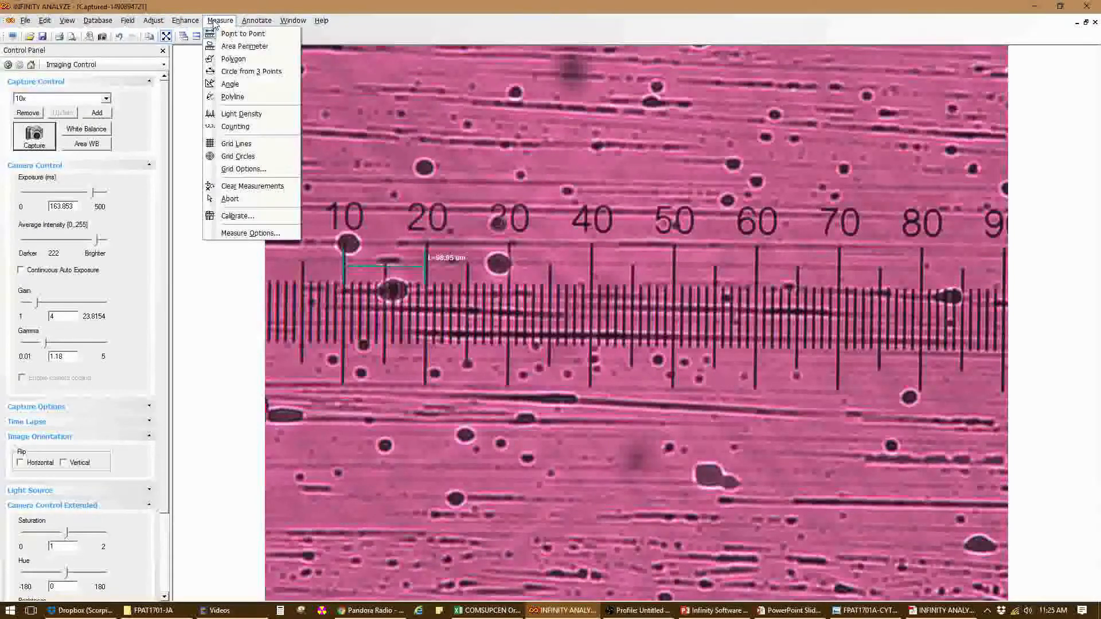
pyautogui.click(238, 217)
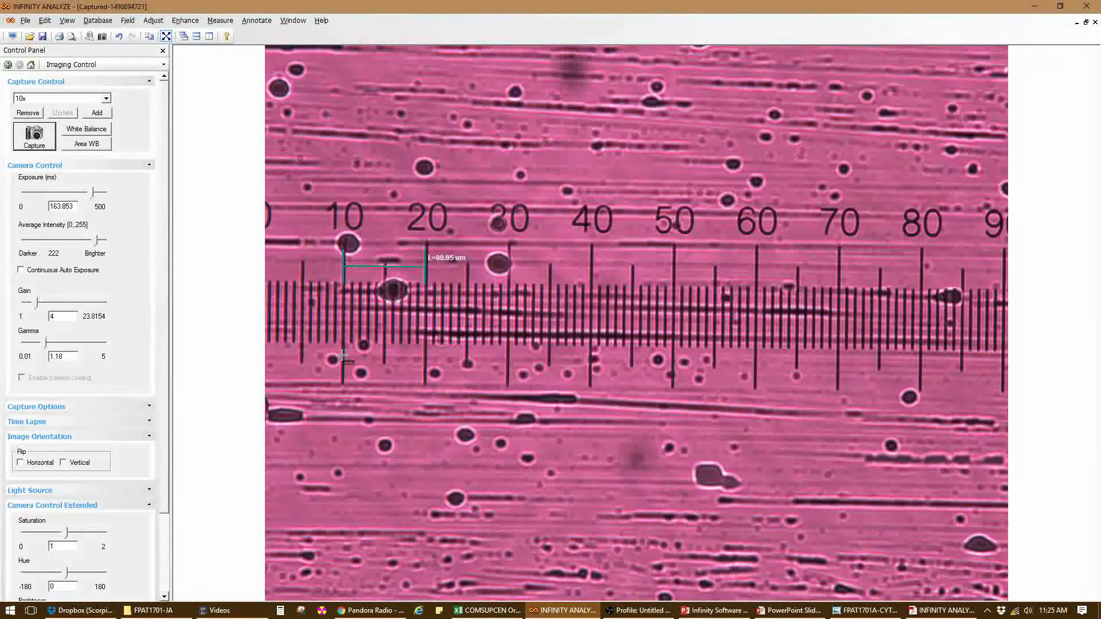
pyautogui.moveTo(342, 356); pyautogui.dragTo(1003, 372)
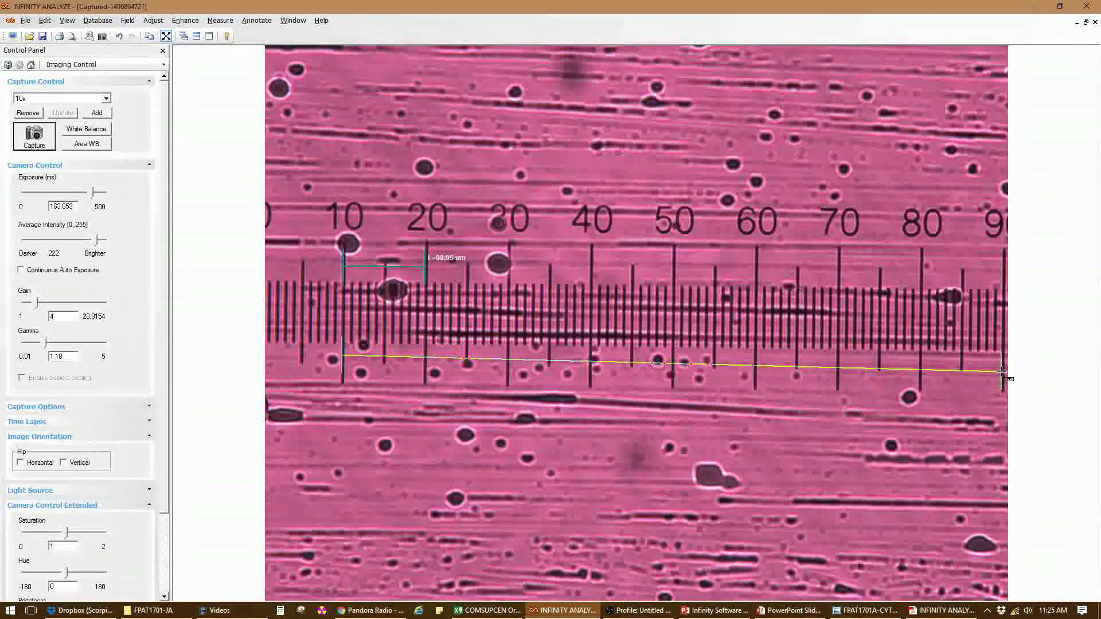
pyautogui.moveTo(1003, 373); pyautogui.dragTo(1003, 373)
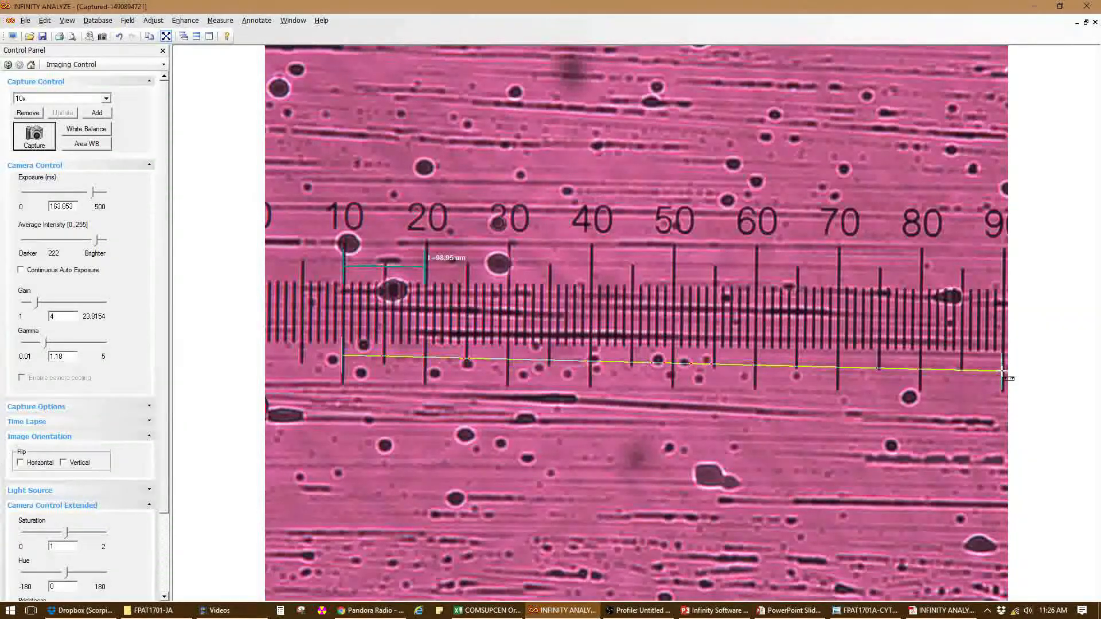
pyautogui.click(504, 282)
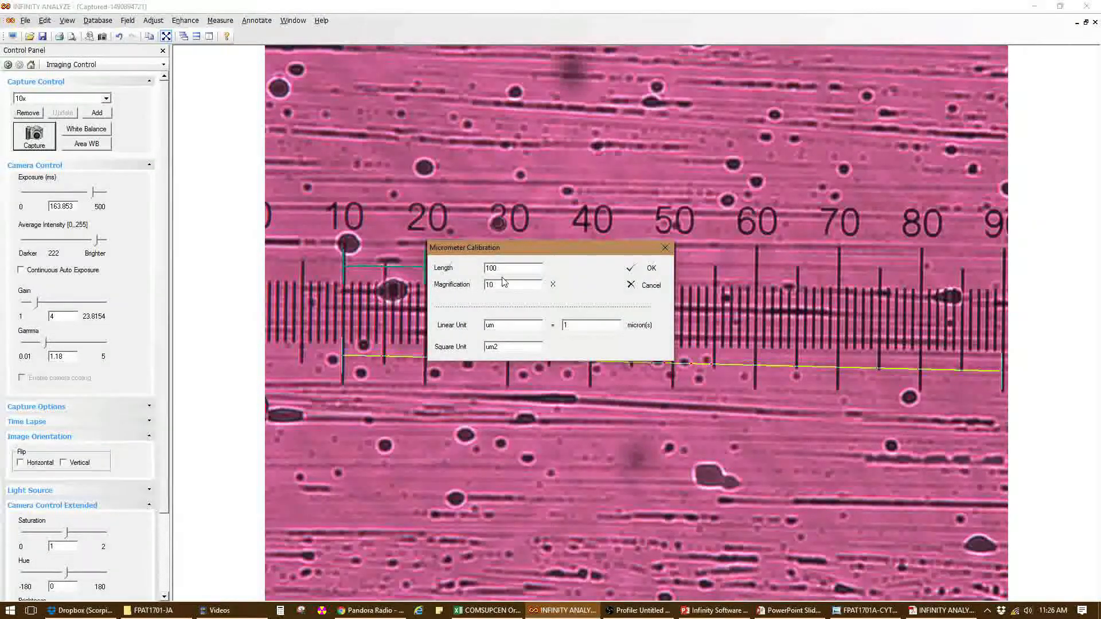
pyautogui.doubleClick(504, 267)
pyautogui.write('800')
pyautogui.click(652, 269)
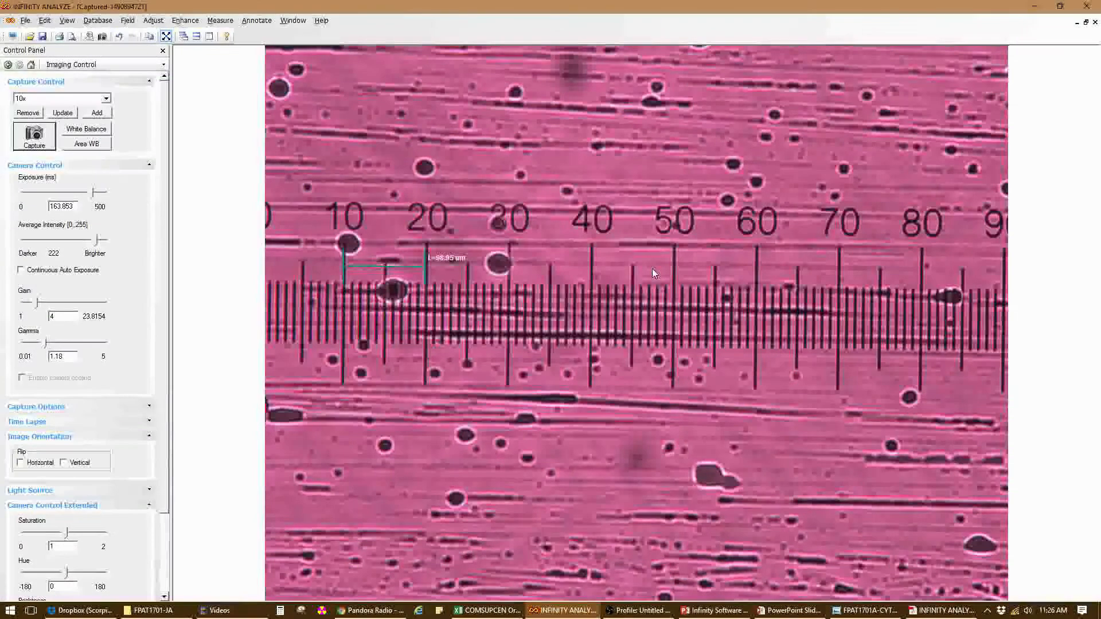
# Check the calibration by measuring point to point from the 10 mark to the 90 mark and from 10 to 80.
pyautogui.click(219, 20)
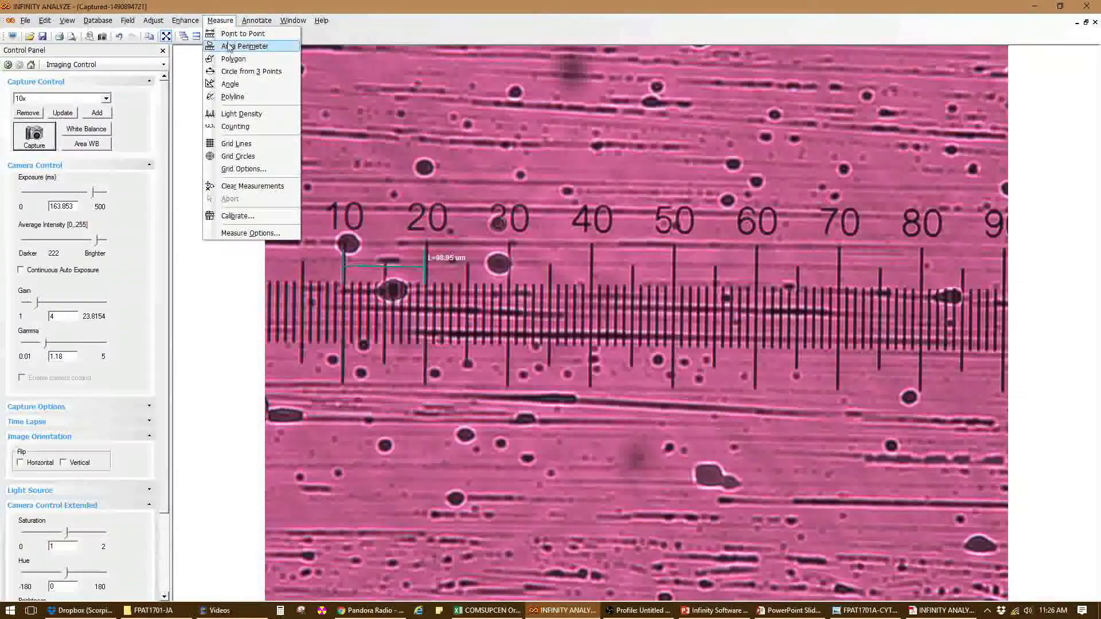
pyautogui.click(238, 34)
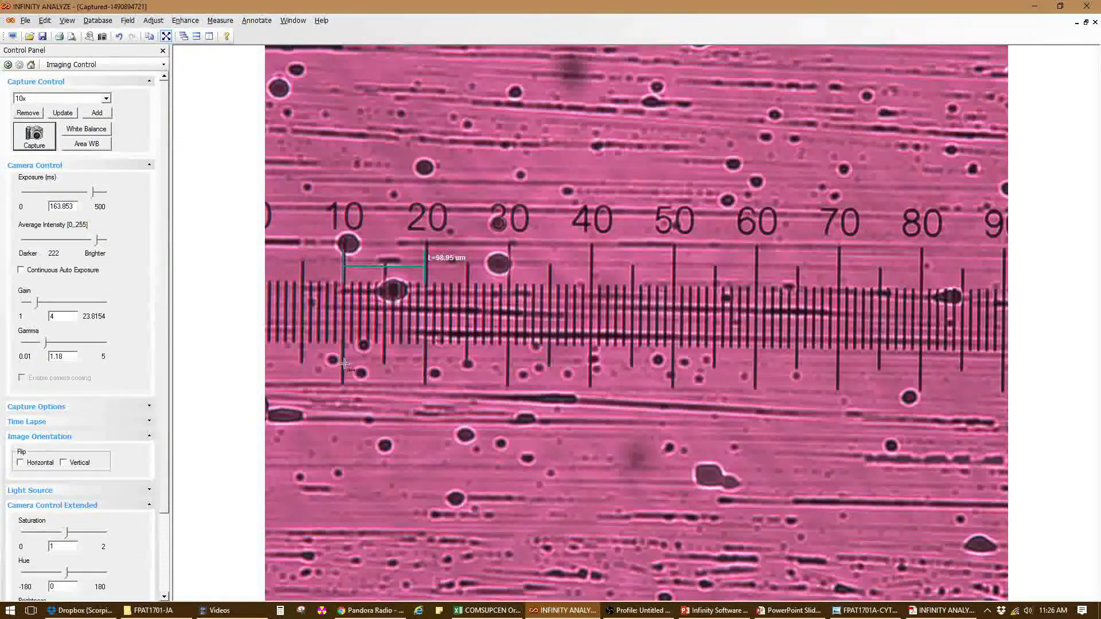
pyautogui.click(342, 363)
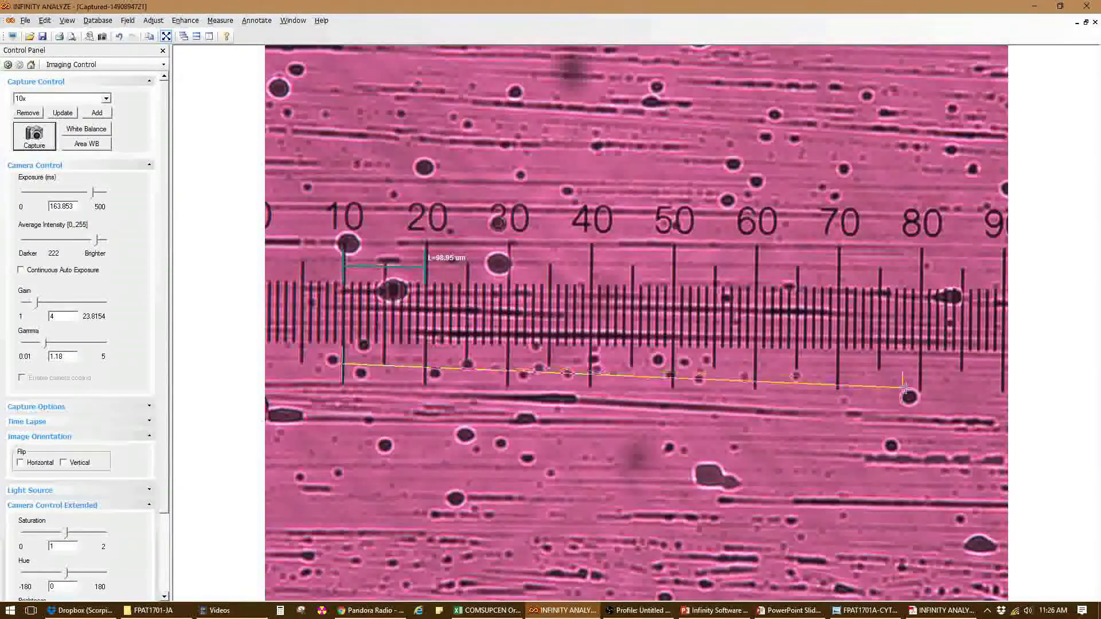
pyautogui.click(1002, 380)
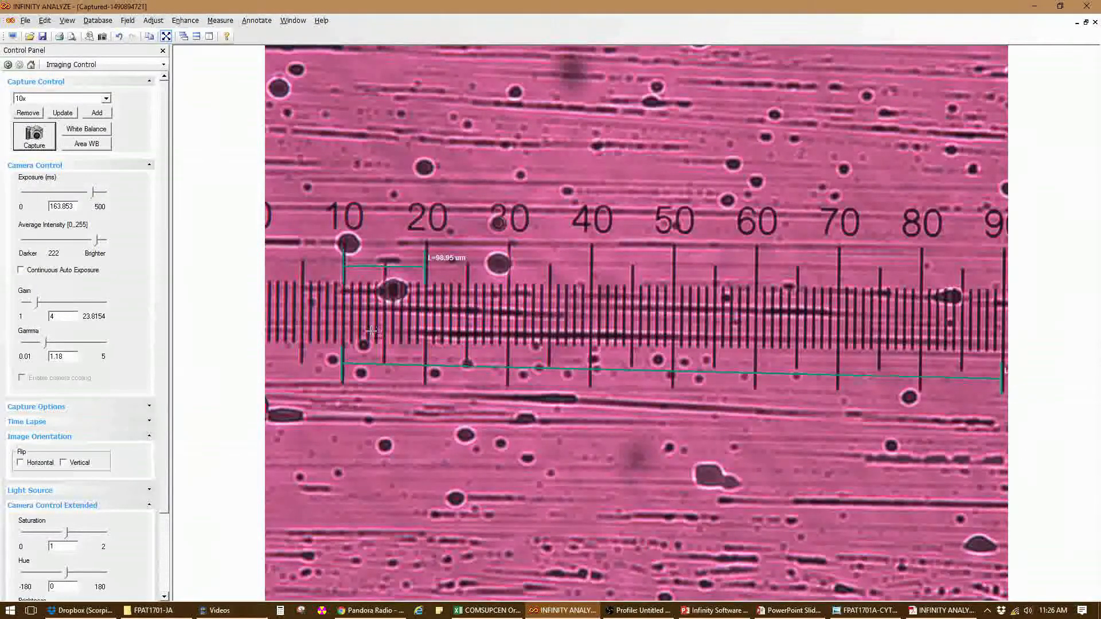
pyautogui.click(342, 315)
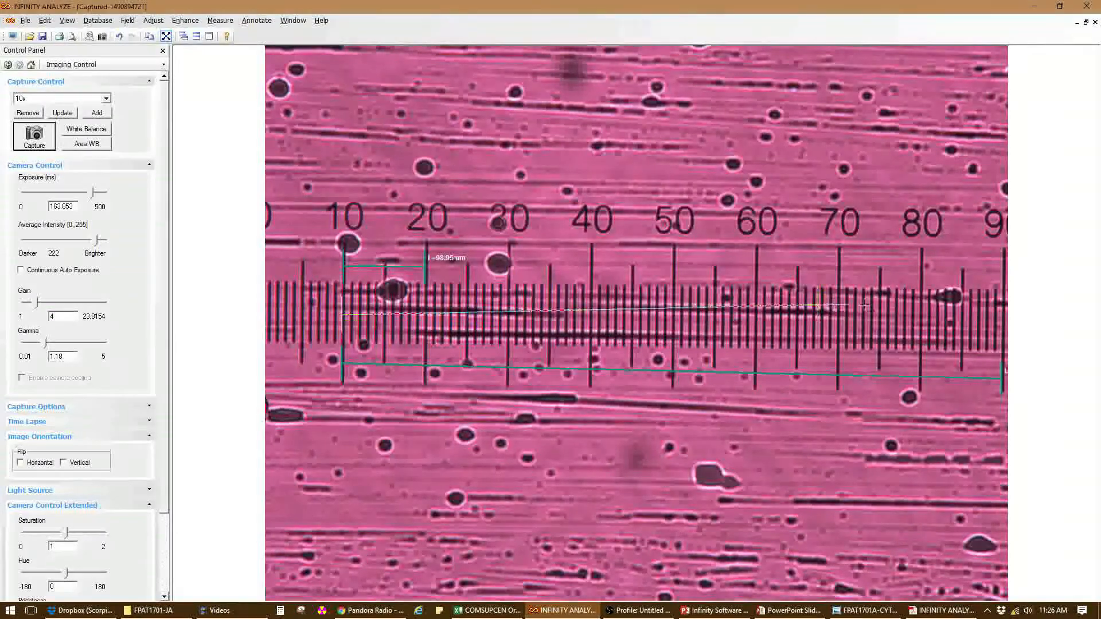
pyautogui.click(920, 326)
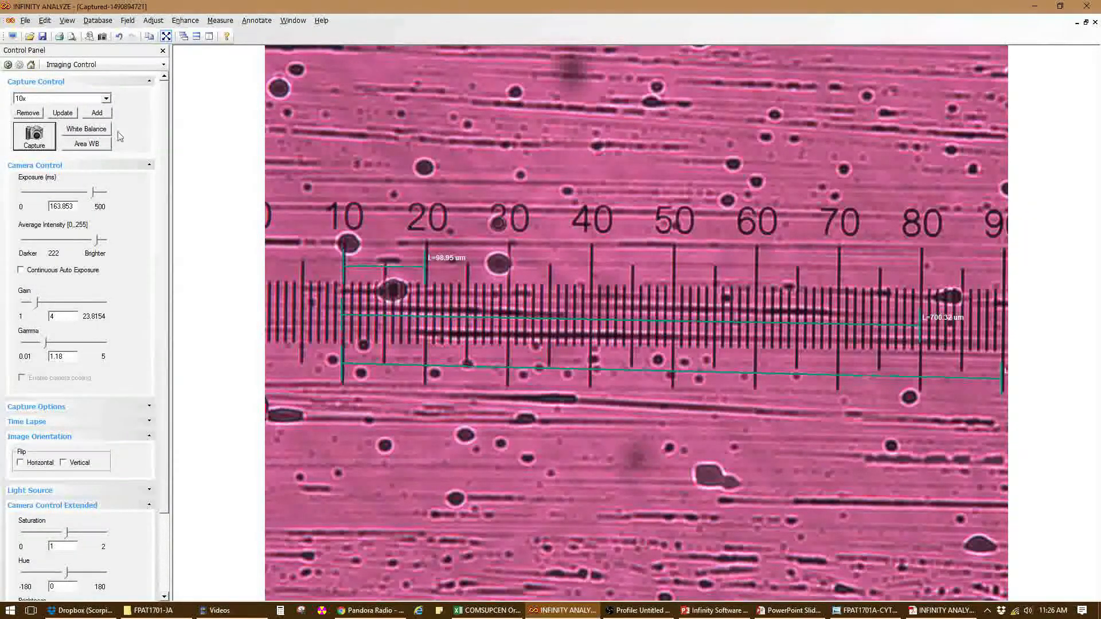
# Update the 10x preset with the new calibration data and close the captured image without saving it.
pyautogui.click(62, 113)
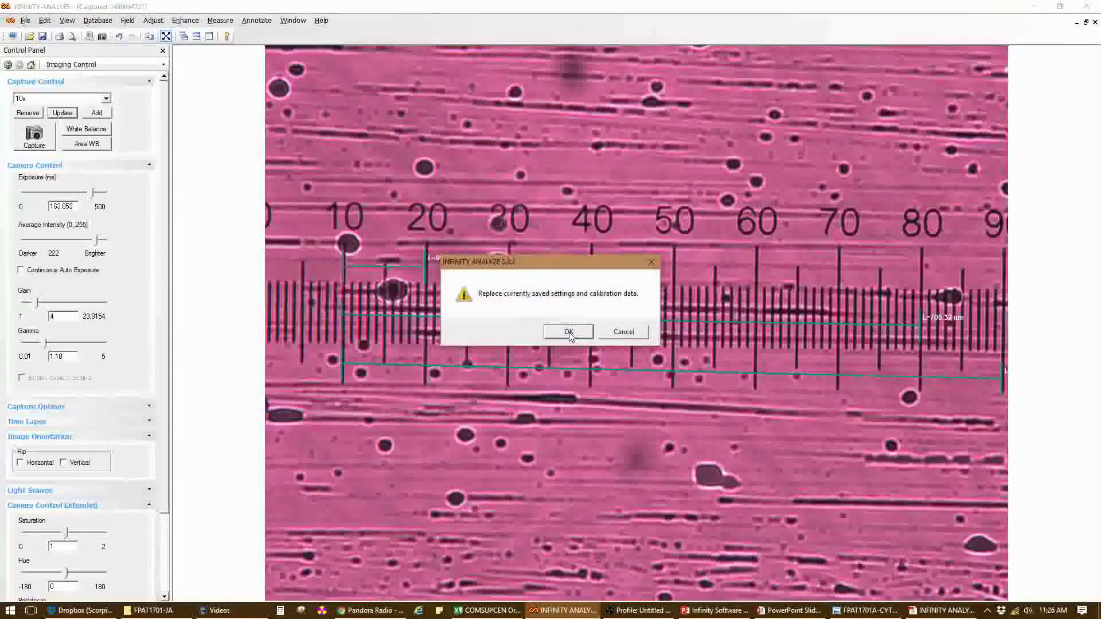
pyautogui.click(569, 332)
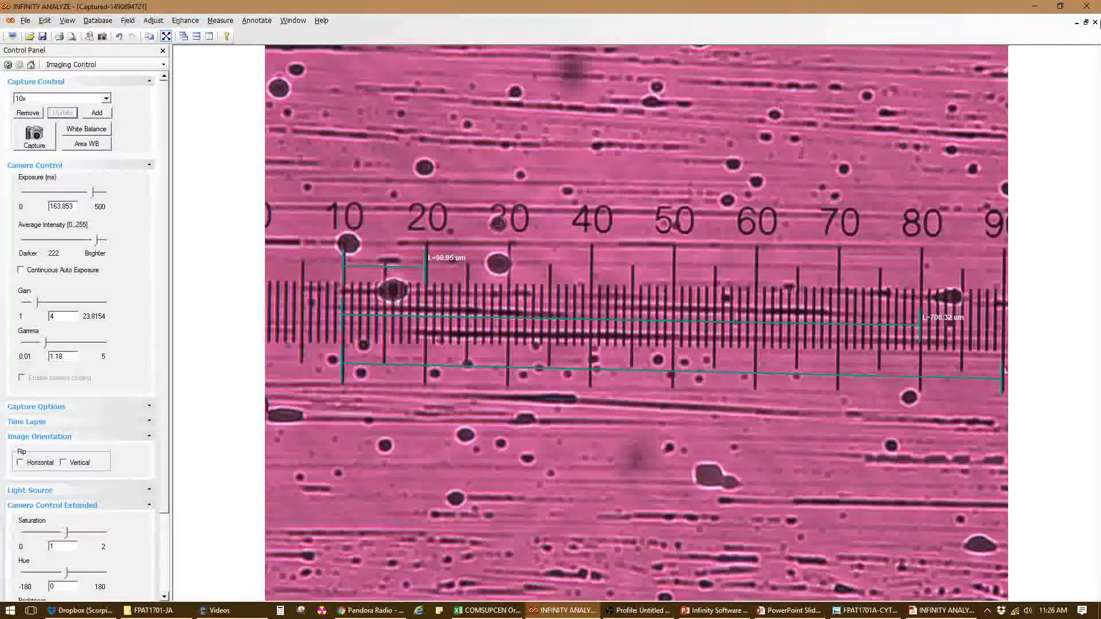
pyautogui.click(1095, 22)
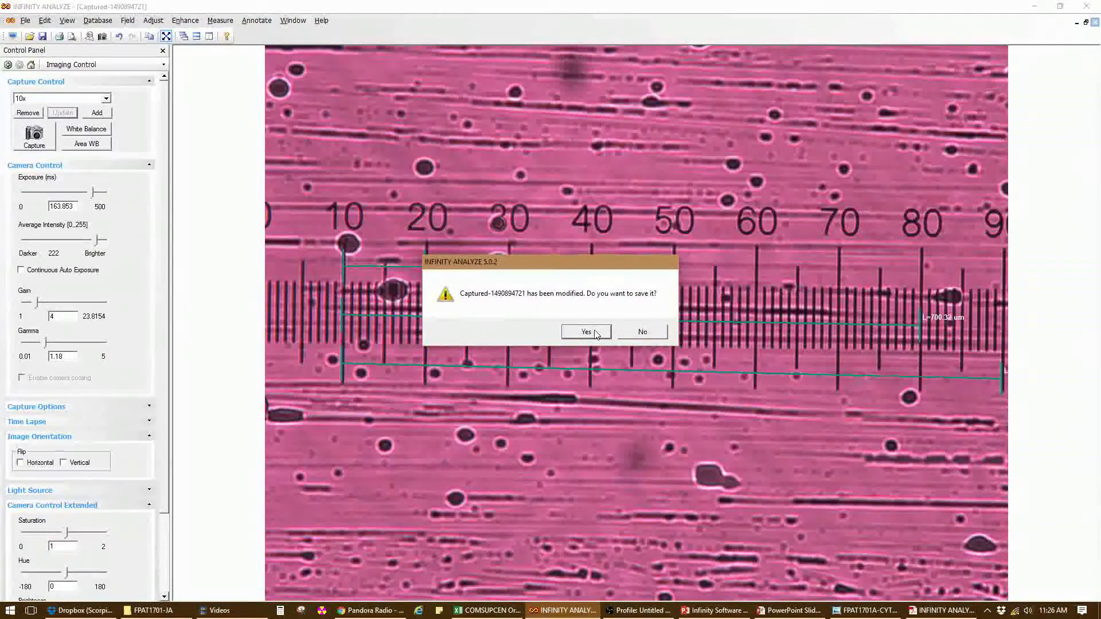
pyautogui.click(639, 333)
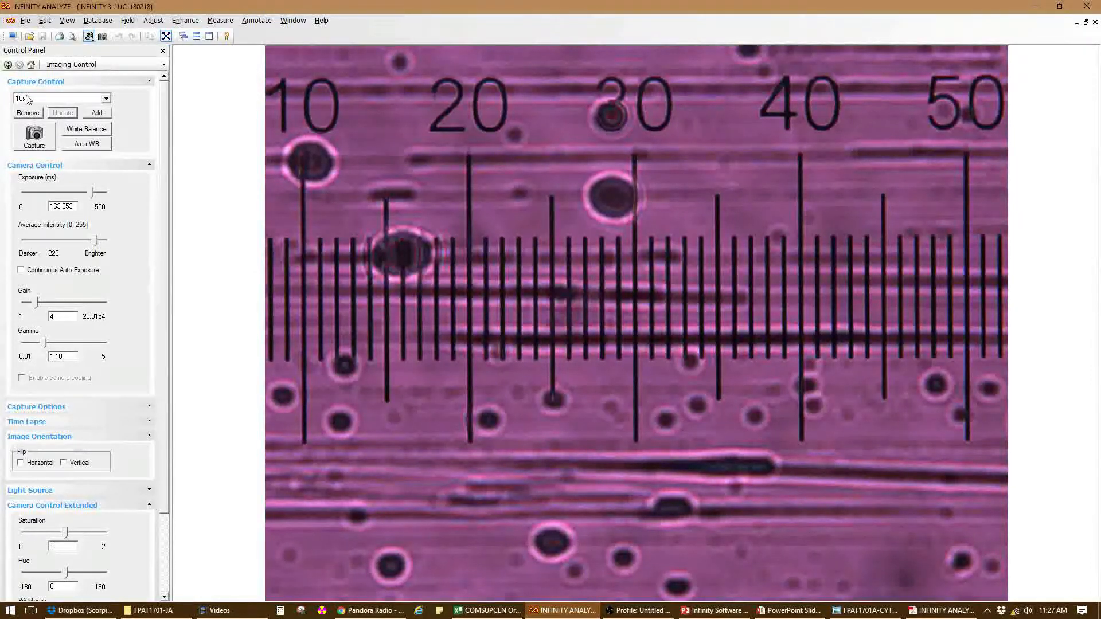
# Capture the more magnified scale, measure point to point from the 10 mark to the 20 mark, and close the capture without saving.
pyautogui.click(32, 138)
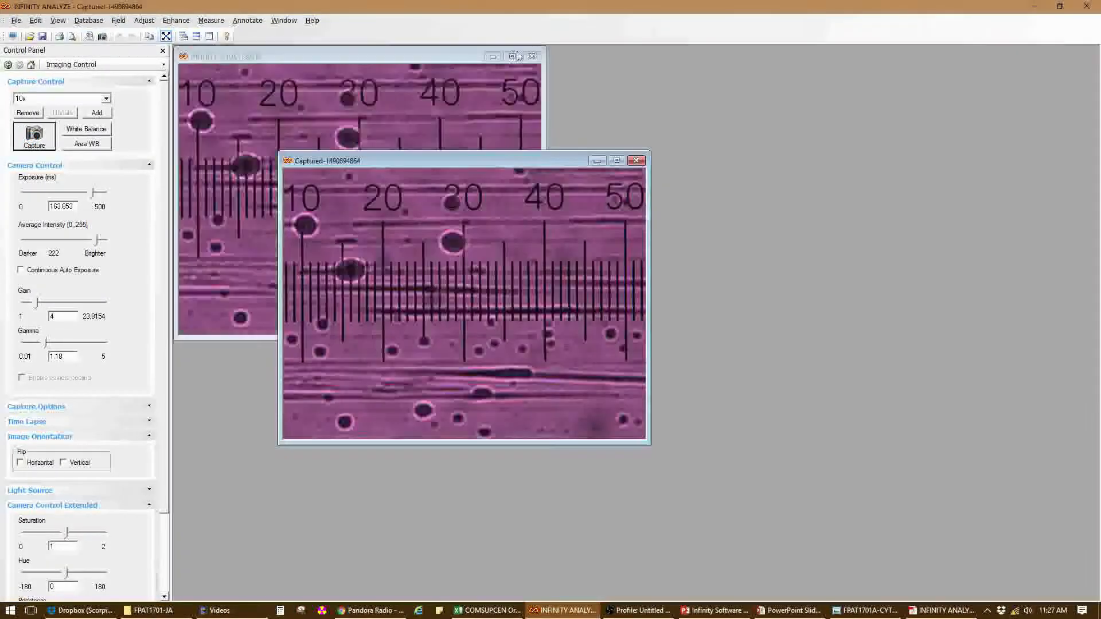
pyautogui.click(616, 161)
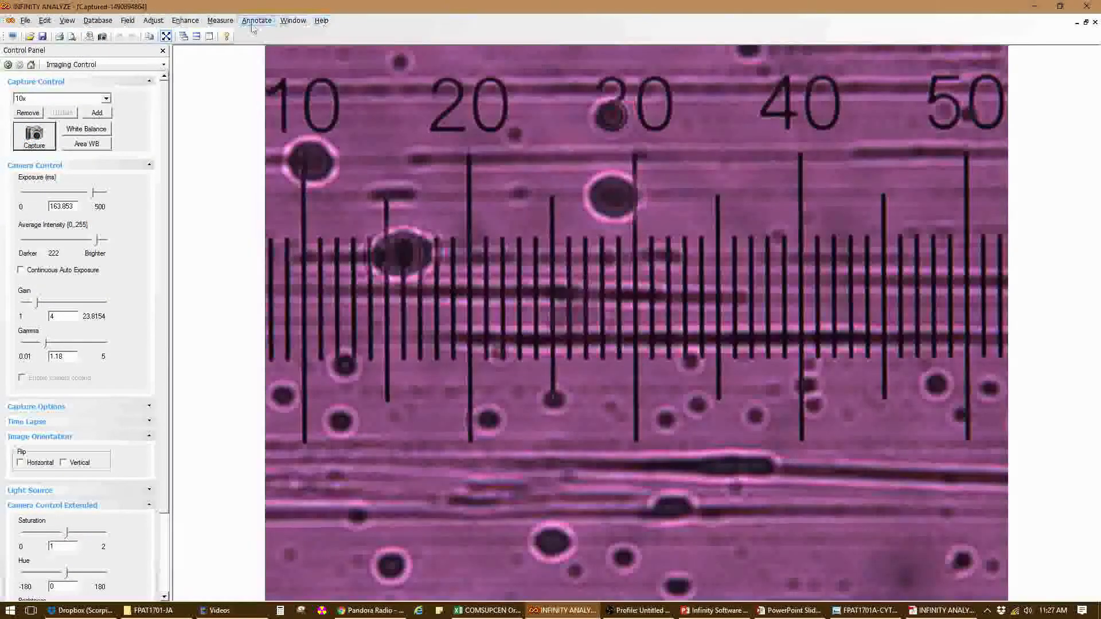
pyautogui.click(222, 26)
pyautogui.click(238, 33)
pyautogui.moveTo(301, 216); pyautogui.dragTo(468, 216)
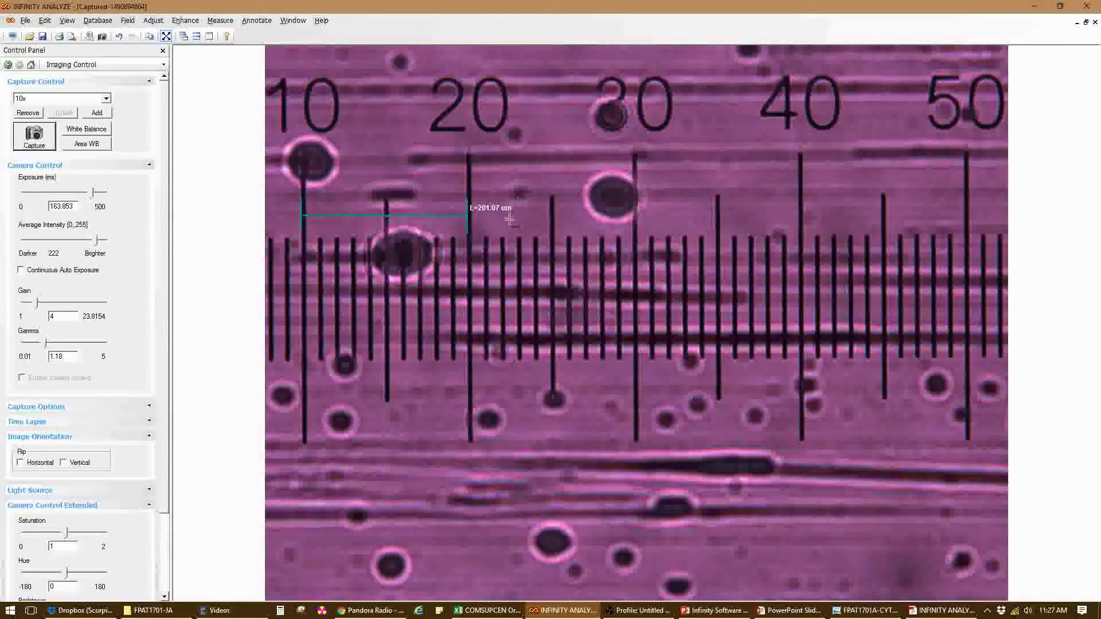
pyautogui.click(1095, 22)
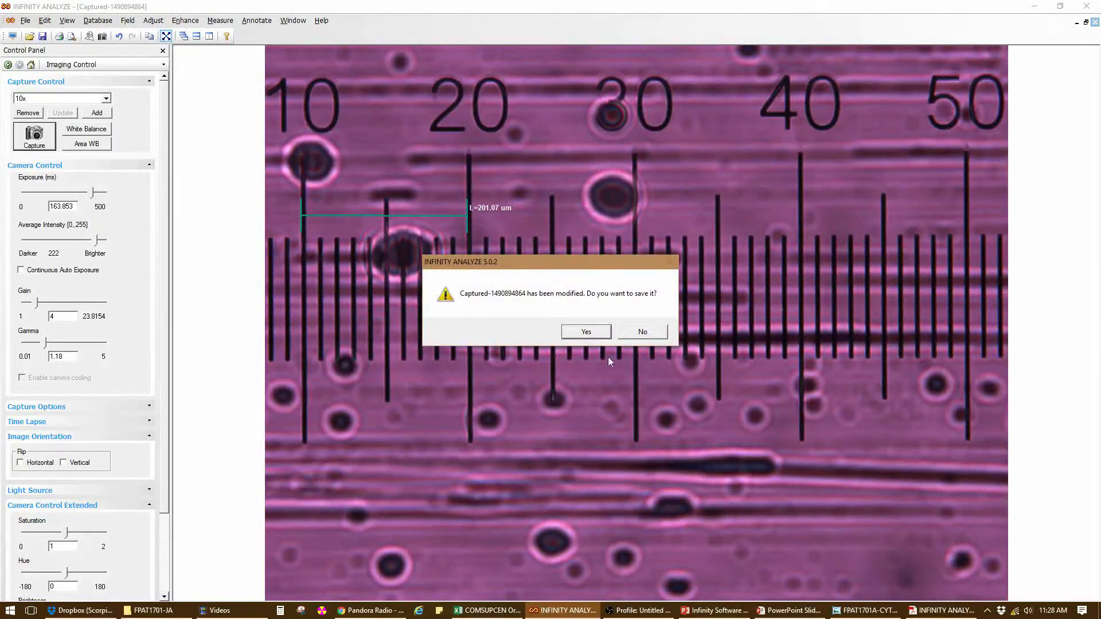
pyautogui.click(635, 338)
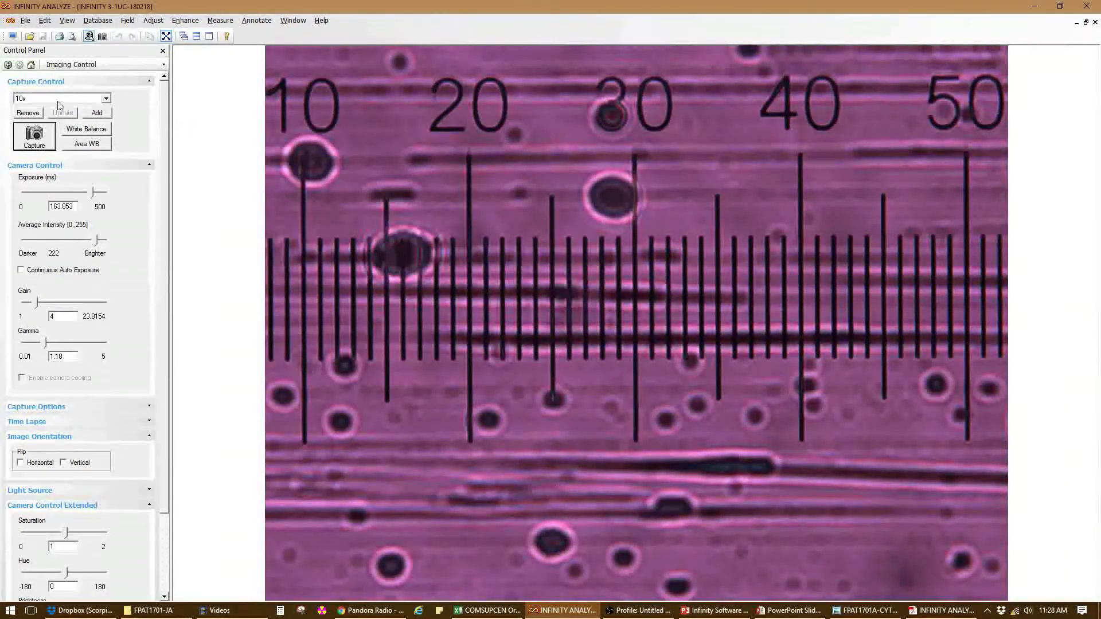
# Add a new preset named 20x from the current camera settings.
pyautogui.click(97, 113)
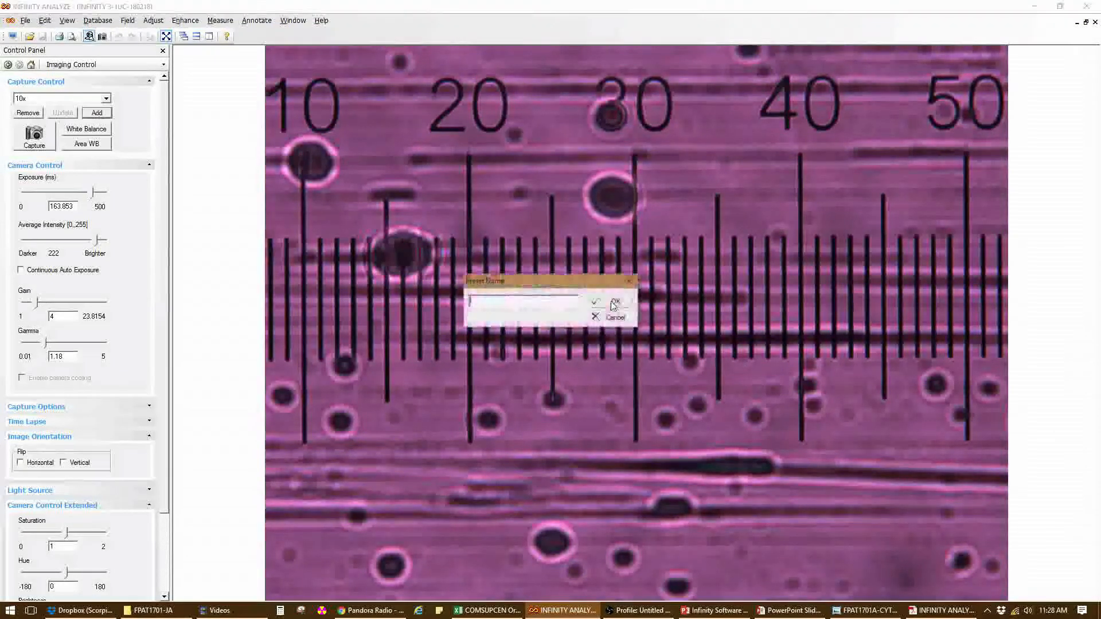
pyautogui.write('20')
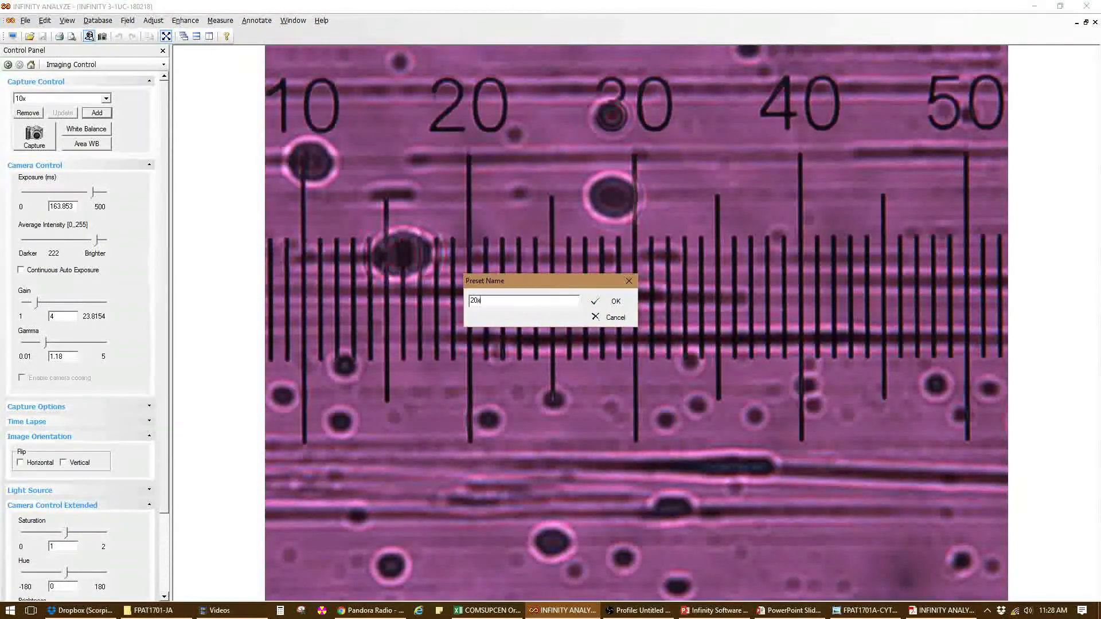
pyautogui.write('x')
pyautogui.click(617, 303)
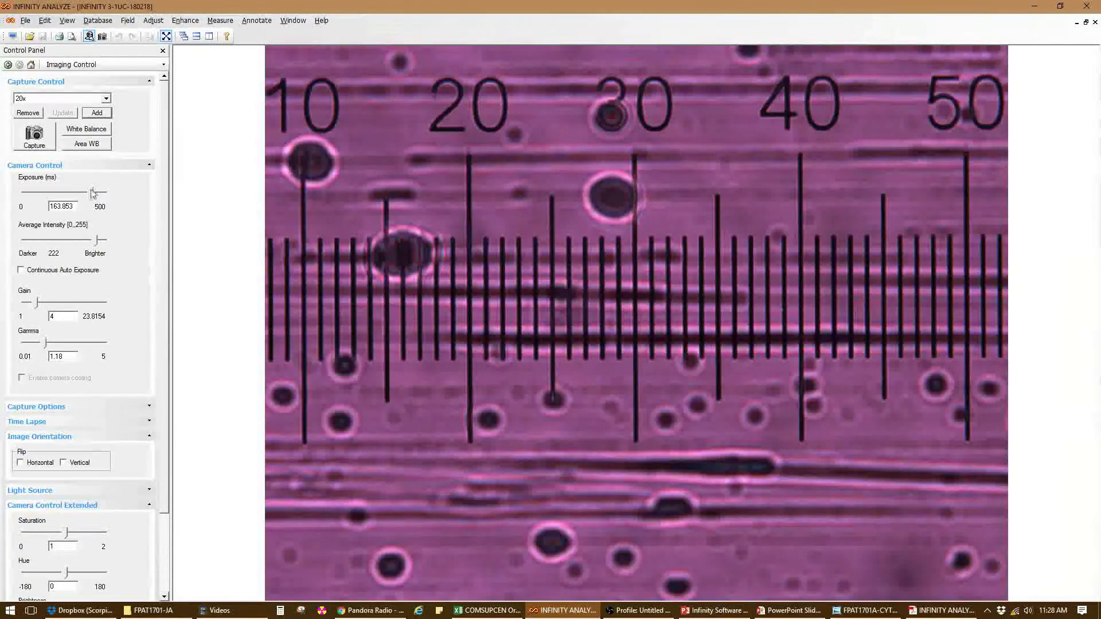
# Raise the exposure to about 267.5 ms and the gamma to 1.32, and update the 20x preset with these settings.
pyautogui.moveTo(91, 196); pyautogui.dragTo(102, 193)
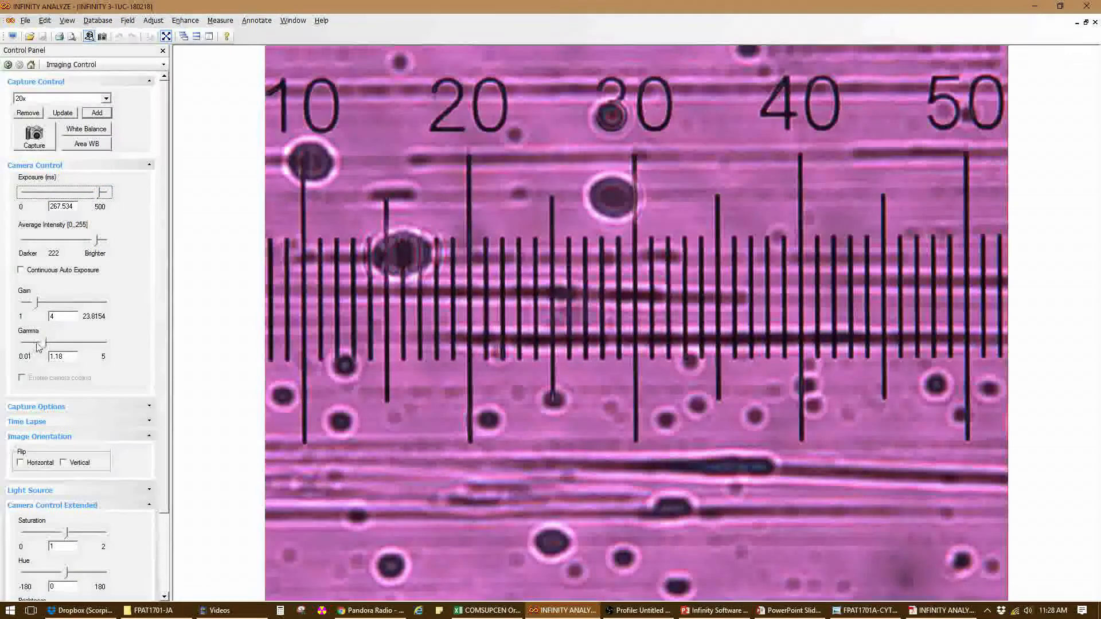
pyautogui.click(42, 340)
pyautogui.moveTo(42, 340); pyautogui.dragTo(47, 343)
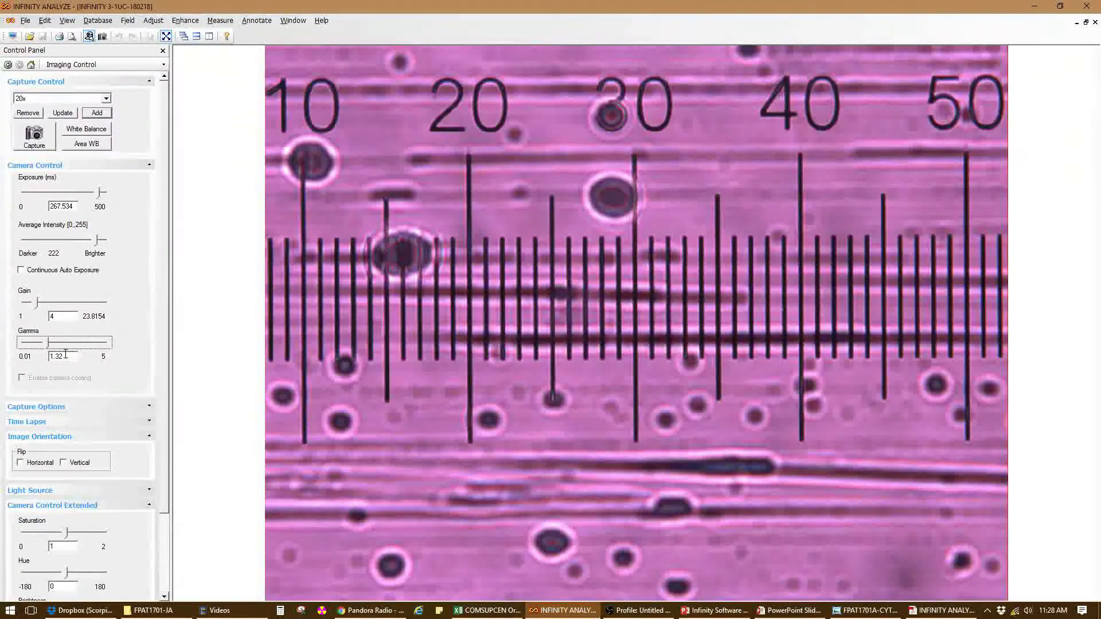
pyautogui.click(62, 113)
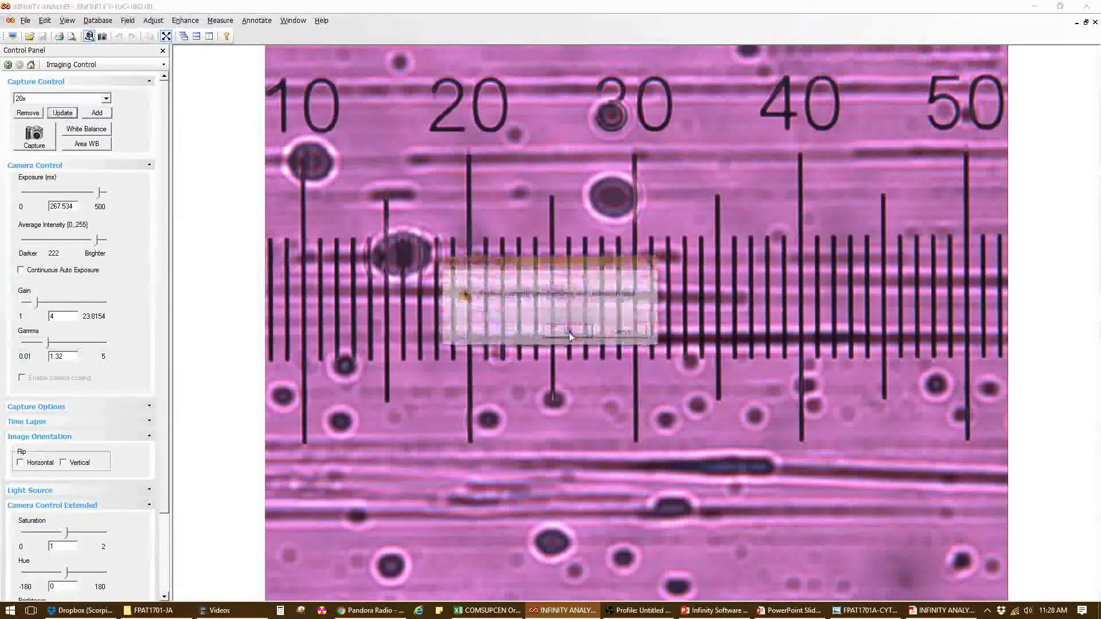
pyautogui.press('Return')
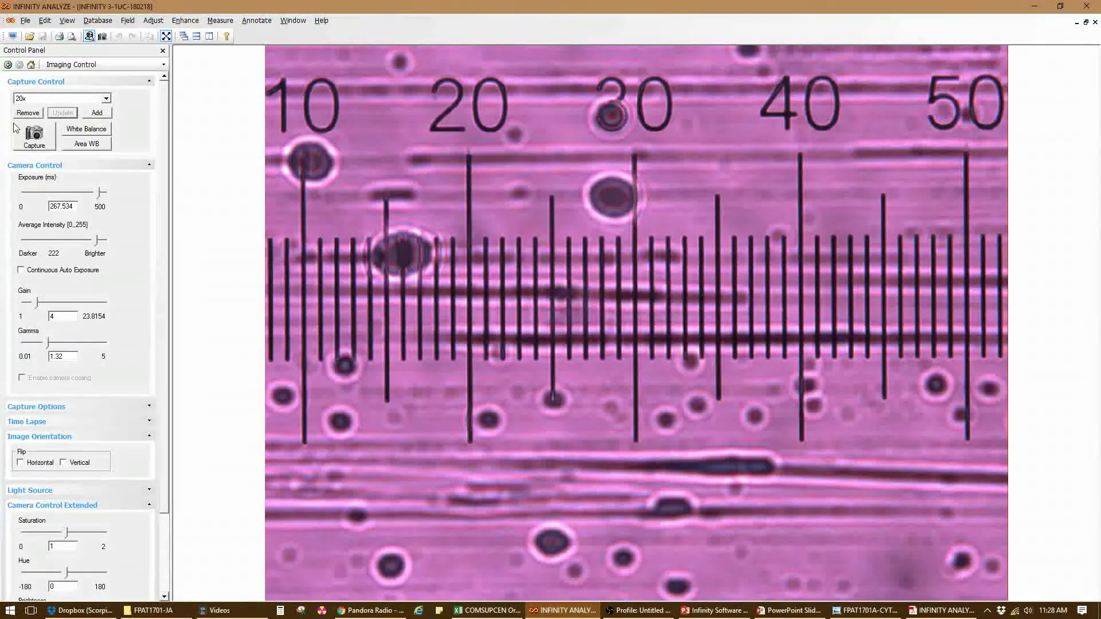
# Capture the 20x scale image and draw the measurement calibration line from the 10 mark to the 50 mark.
pyautogui.click(27, 138)
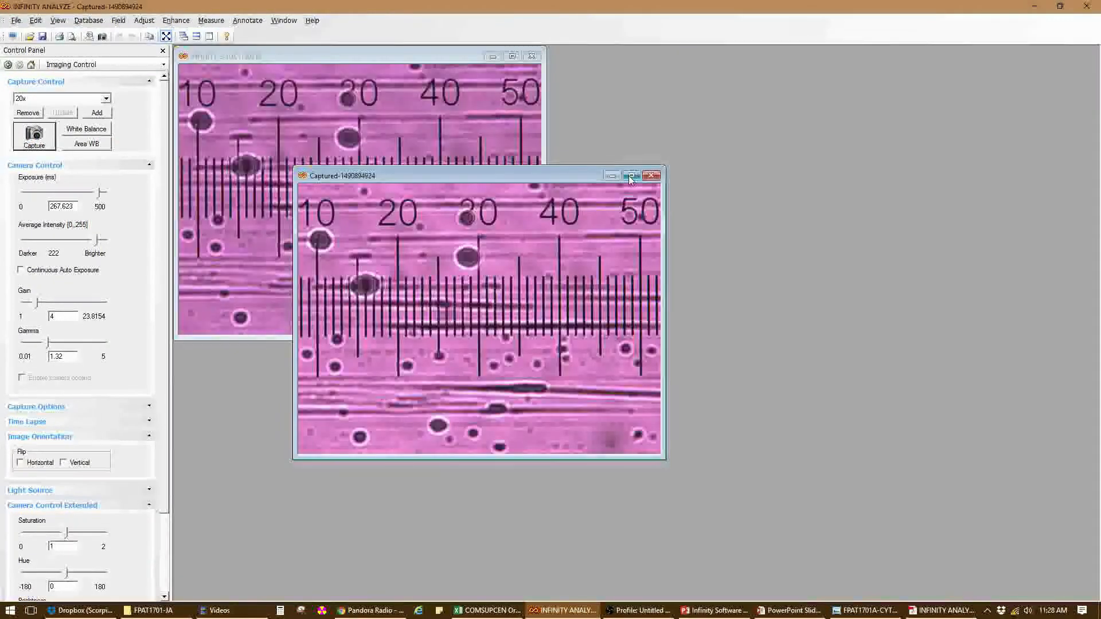
pyautogui.click(630, 175)
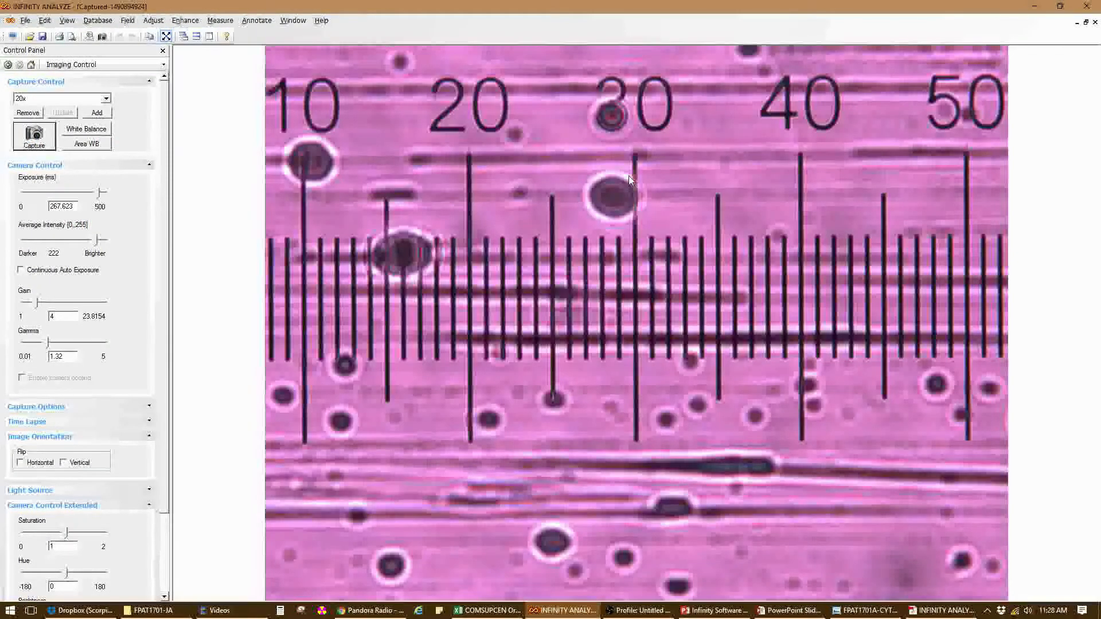
pyautogui.click(220, 20)
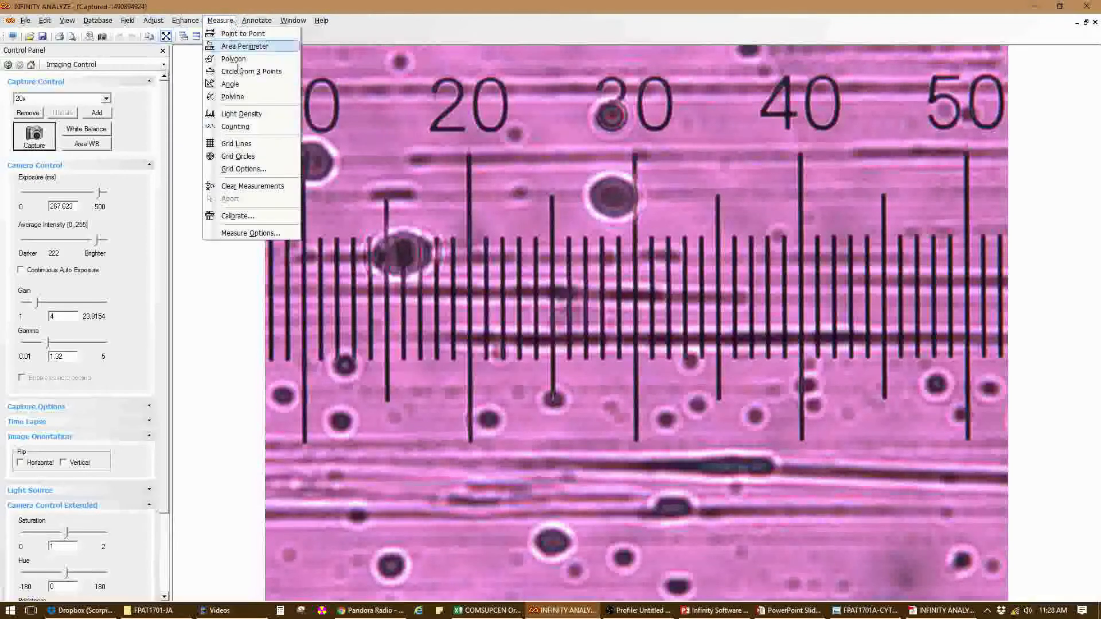
pyautogui.click(257, 217)
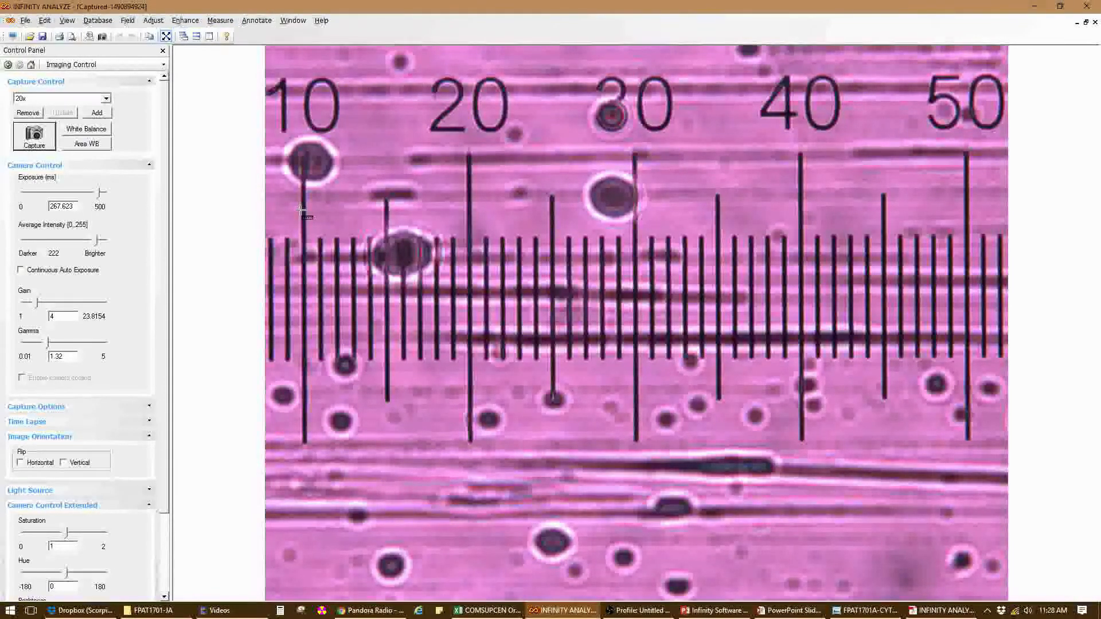
pyautogui.moveTo(301, 211); pyautogui.dragTo(966, 210)
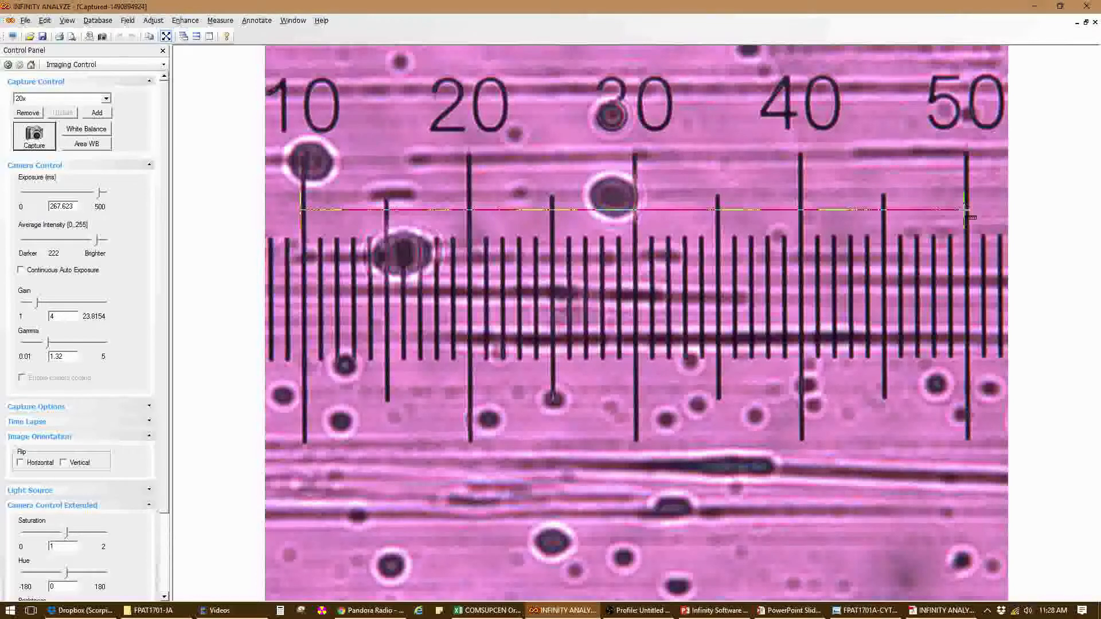
pyautogui.click(965, 210)
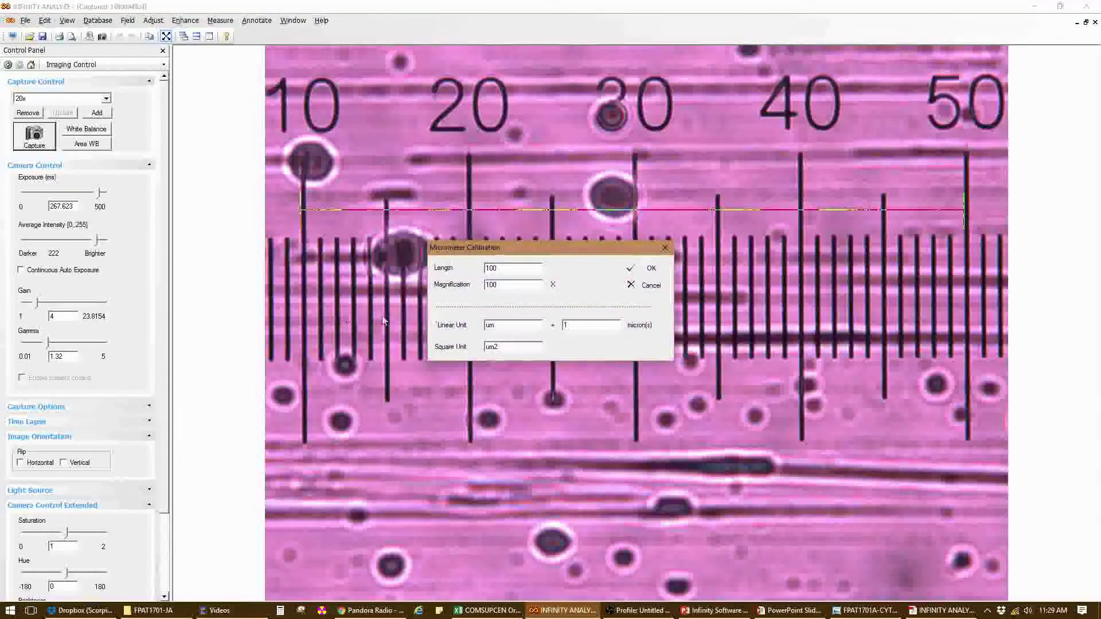
# Set the calibration magnification to 20 and the line's length to 400 um, and apply the calibration.
pyautogui.moveTo(506, 284); pyautogui.dragTo(465, 270)
pyautogui.write('20')
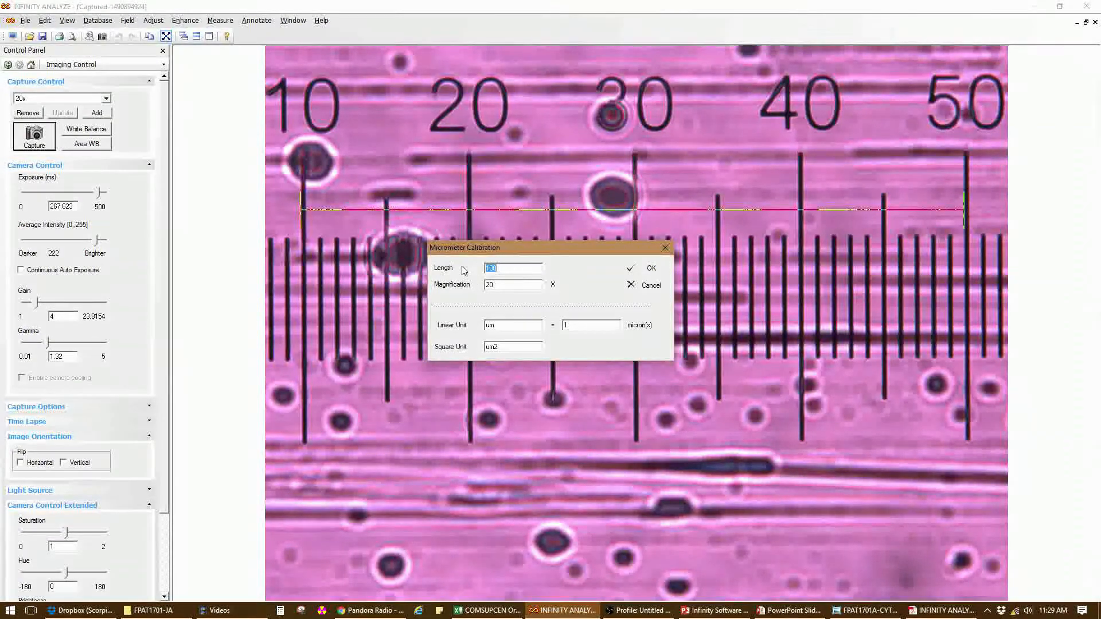
pyautogui.write('400')
pyautogui.click(648, 269)
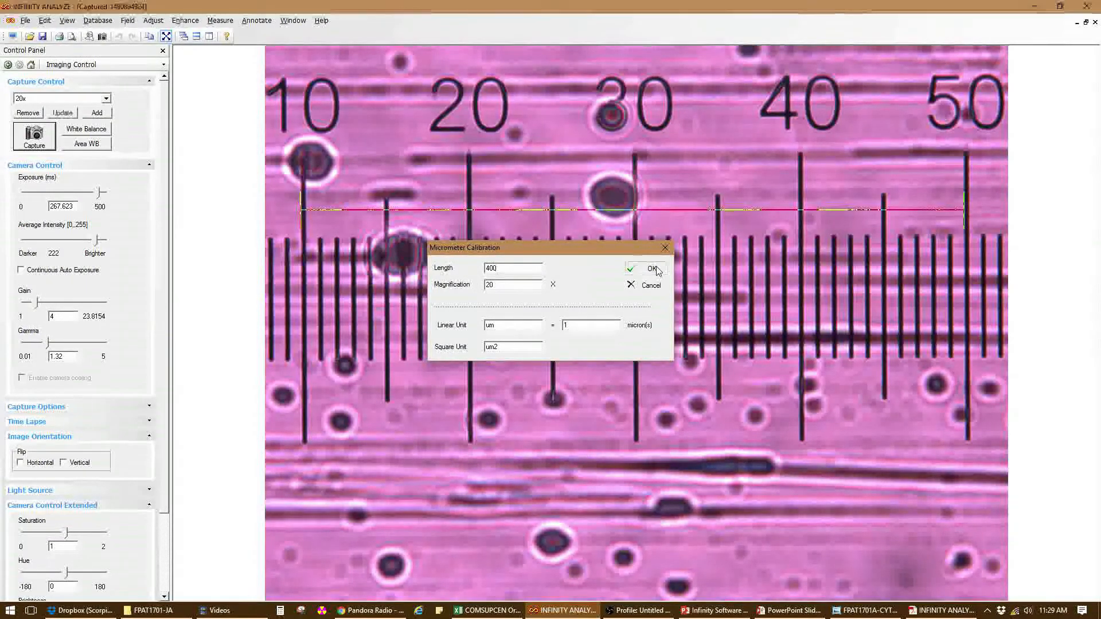
# Measure point to point from the 10 mark to the 50 mark, and update the 20x preset with the new calibration data.
pyautogui.click(219, 22)
pyautogui.click(222, 33)
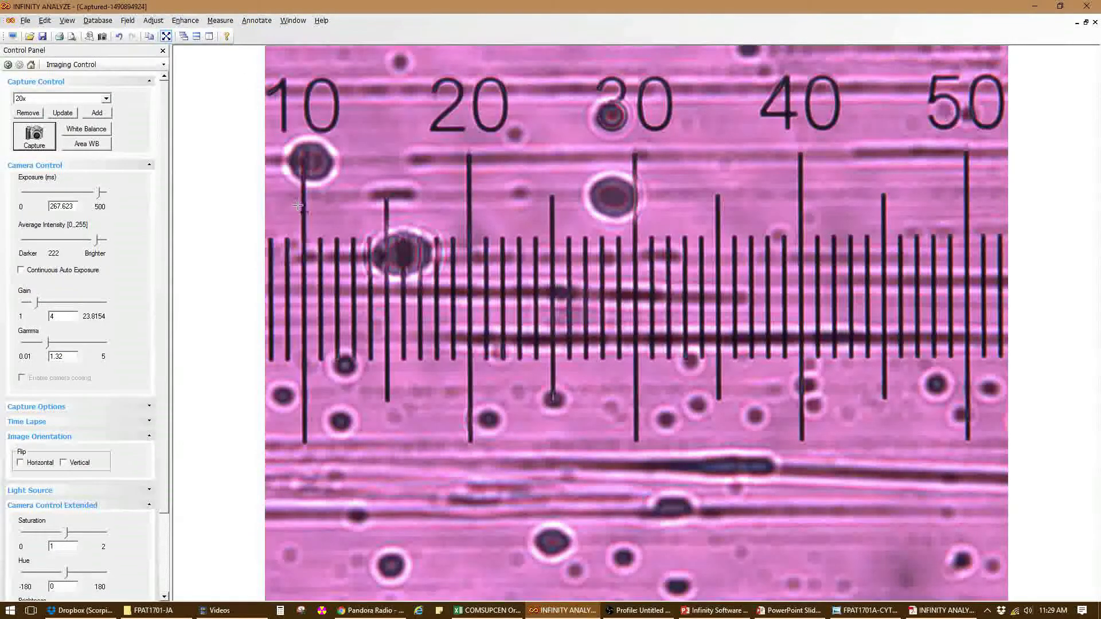
pyautogui.moveTo(301, 206); pyautogui.dragTo(966, 208)
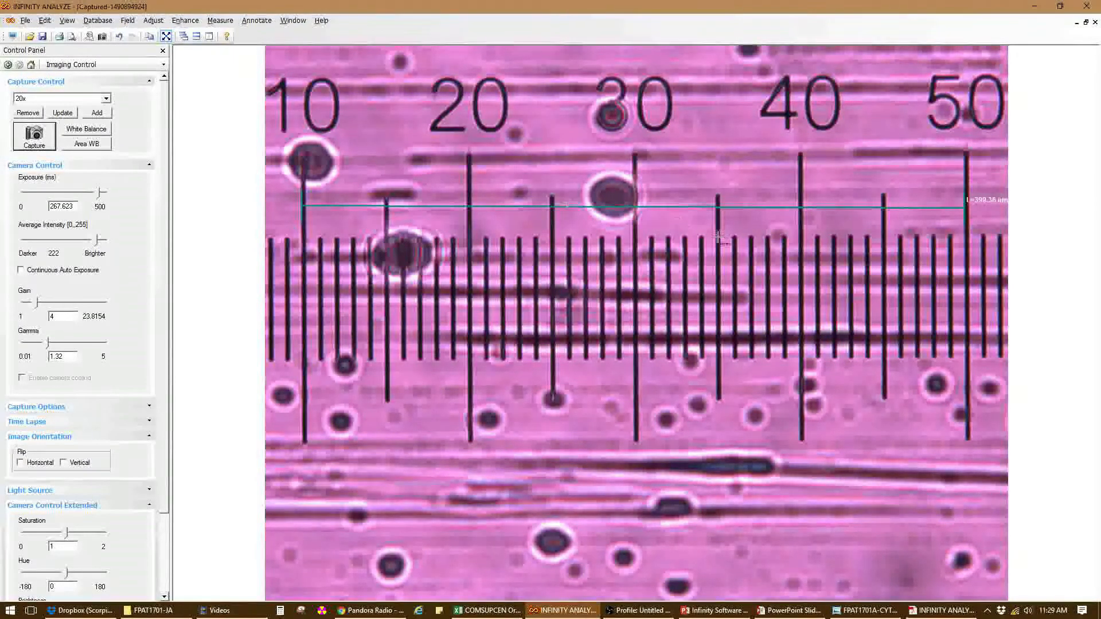
pyautogui.click(63, 113)
pyautogui.click(569, 332)
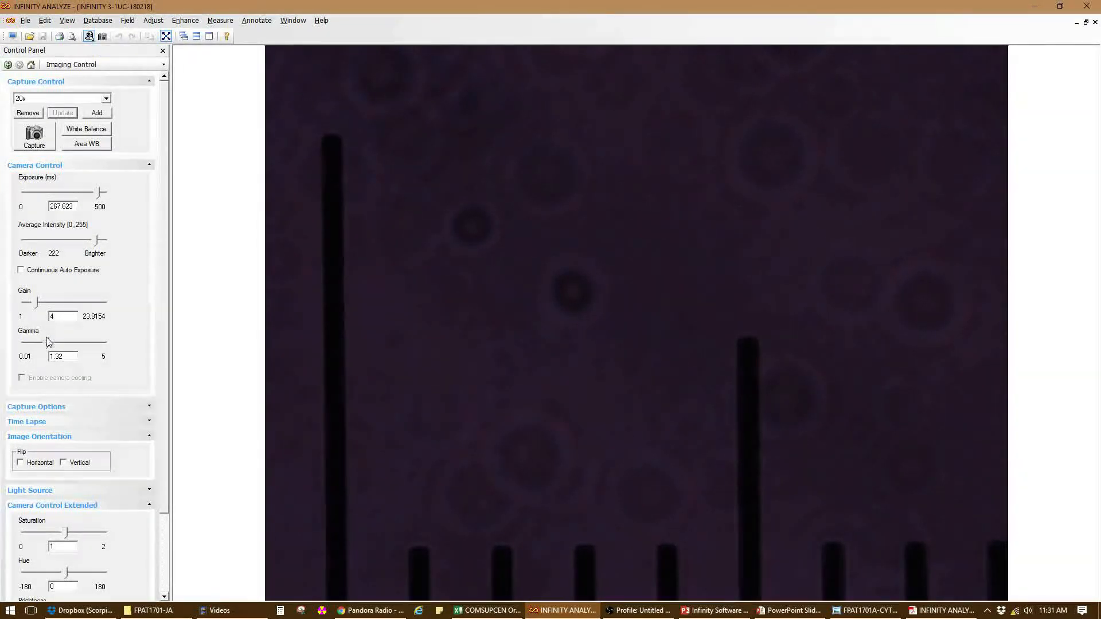
# Raise the exposure to about 417.8 ms, the gamma to 1.46 and the brightness to 6.
pyautogui.click(98, 192)
pyautogui.moveTo(99, 192); pyautogui.dragTo(101, 195)
pyautogui.moveTo(102, 192); pyautogui.dragTo(104, 194)
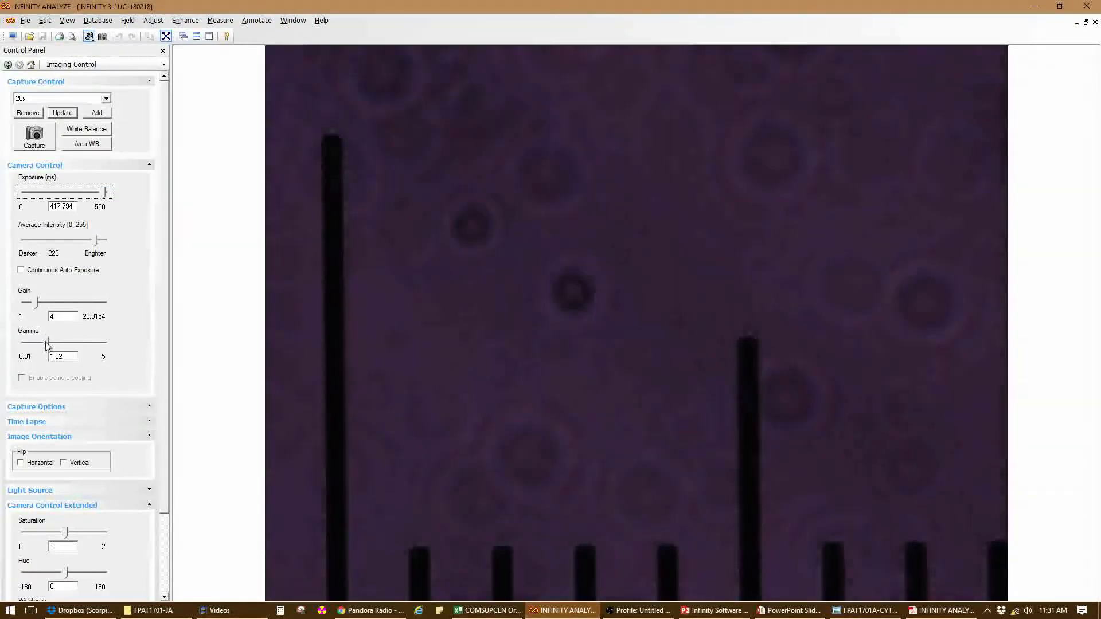
pyautogui.moveTo(47, 344); pyautogui.dragTo(50, 344)
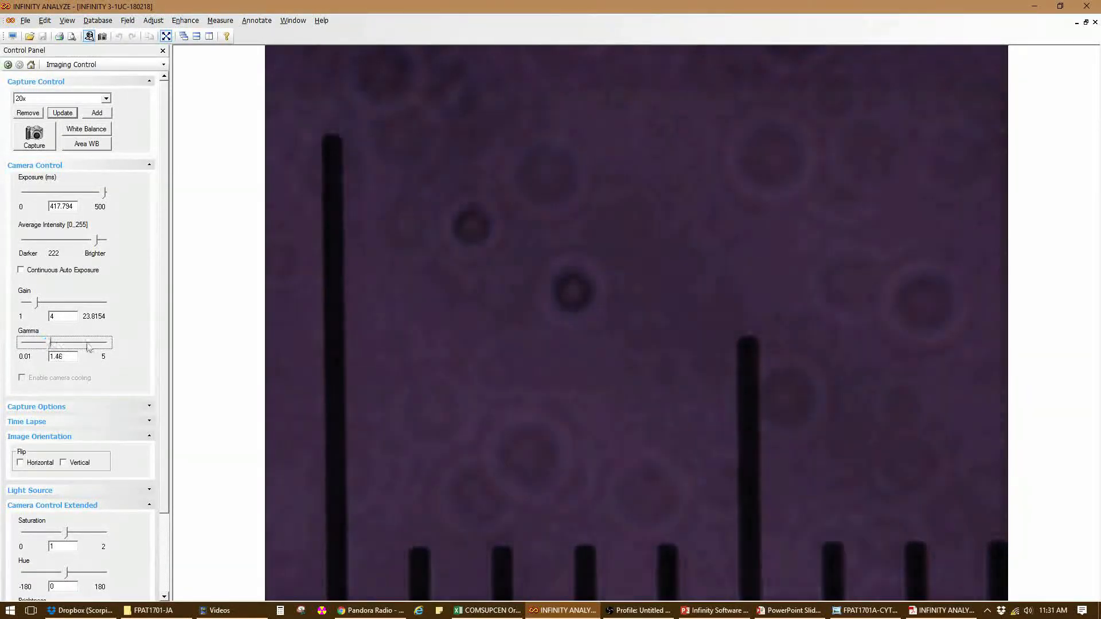
pyautogui.moveTo(166, 480); pyautogui.dragTo(161, 582)
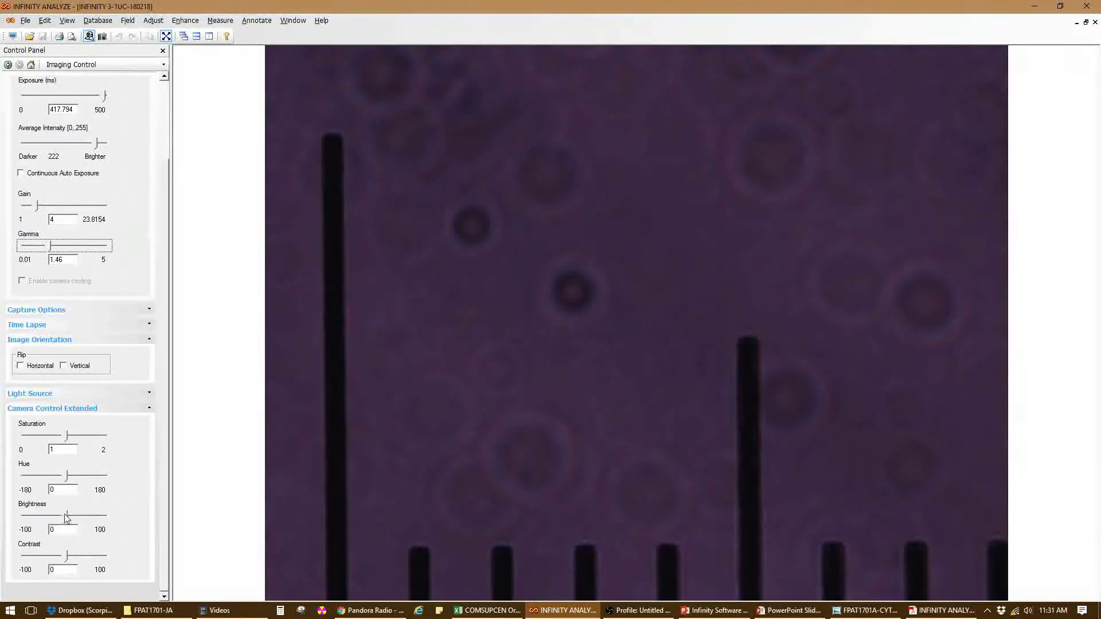
pyautogui.moveTo(65, 518); pyautogui.dragTo(69, 518)
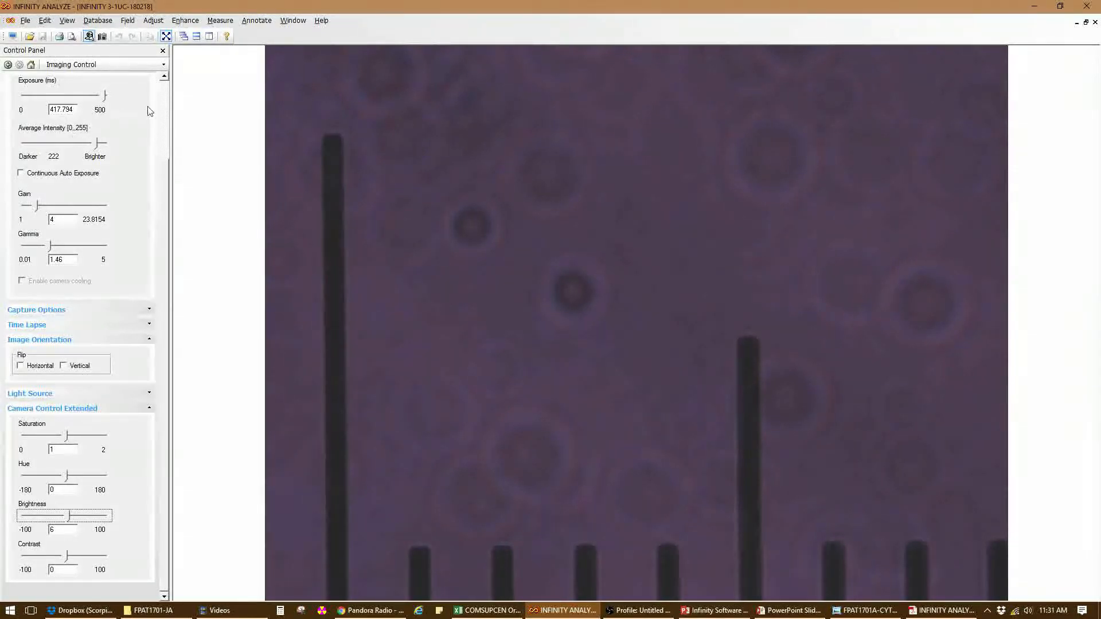
# Add a new preset named 100x from the current camera settings.
pyautogui.moveTo(166, 184); pyautogui.dragTo(167, 96)
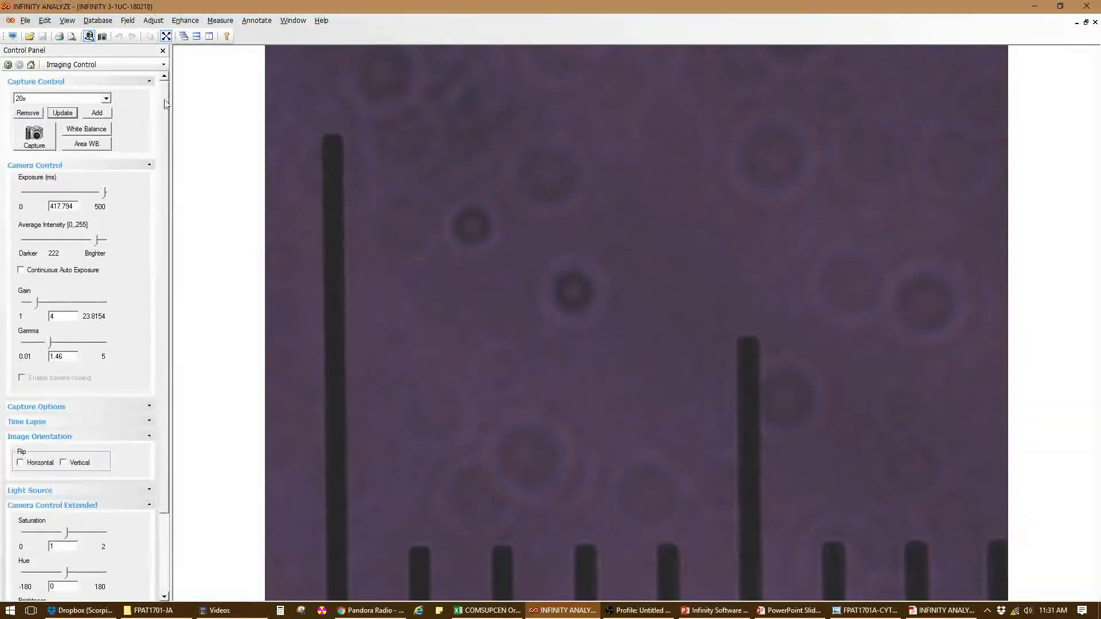
pyautogui.click(97, 113)
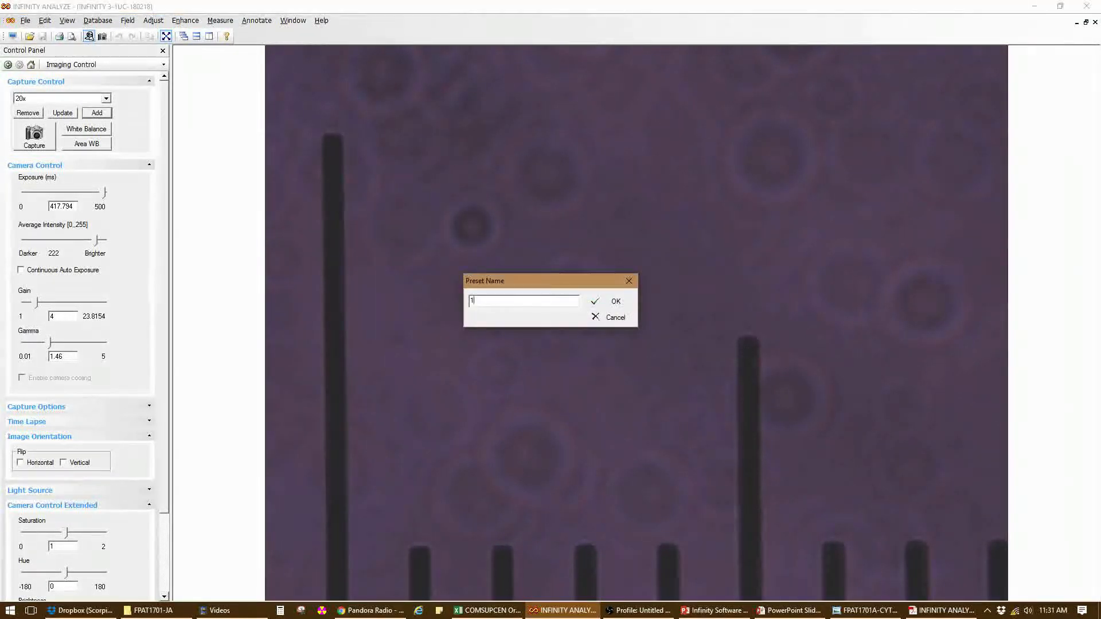
pyautogui.click(615, 301)
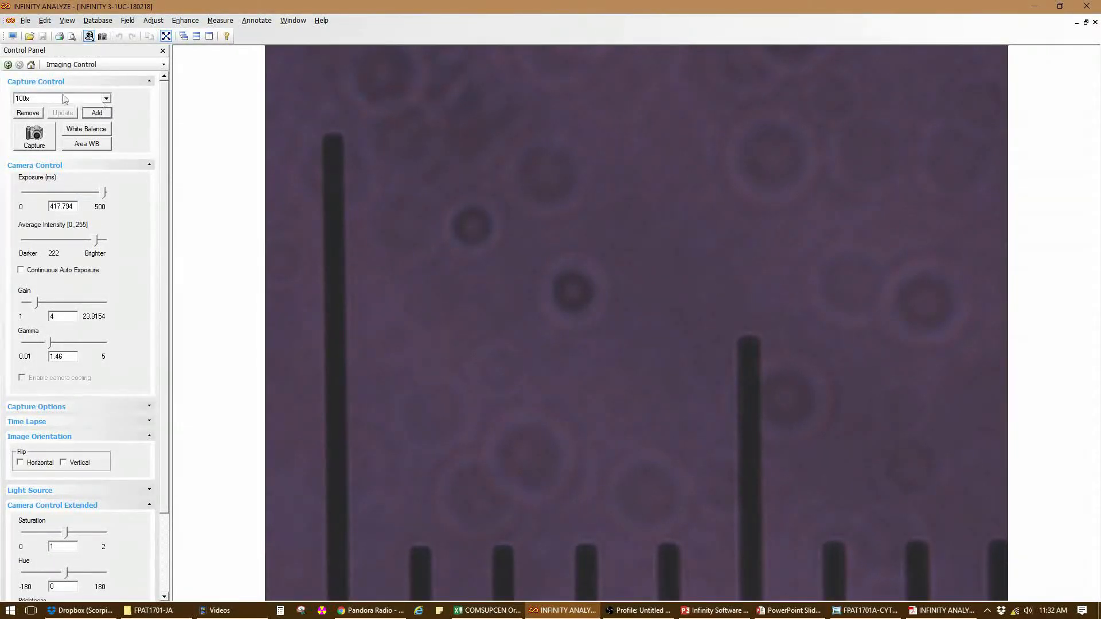
# Capture the 100x scale and calibrate it at magnification 100 along a line from the long mark's edge to the matching edge eight divisions away.
pyautogui.click(33, 135)
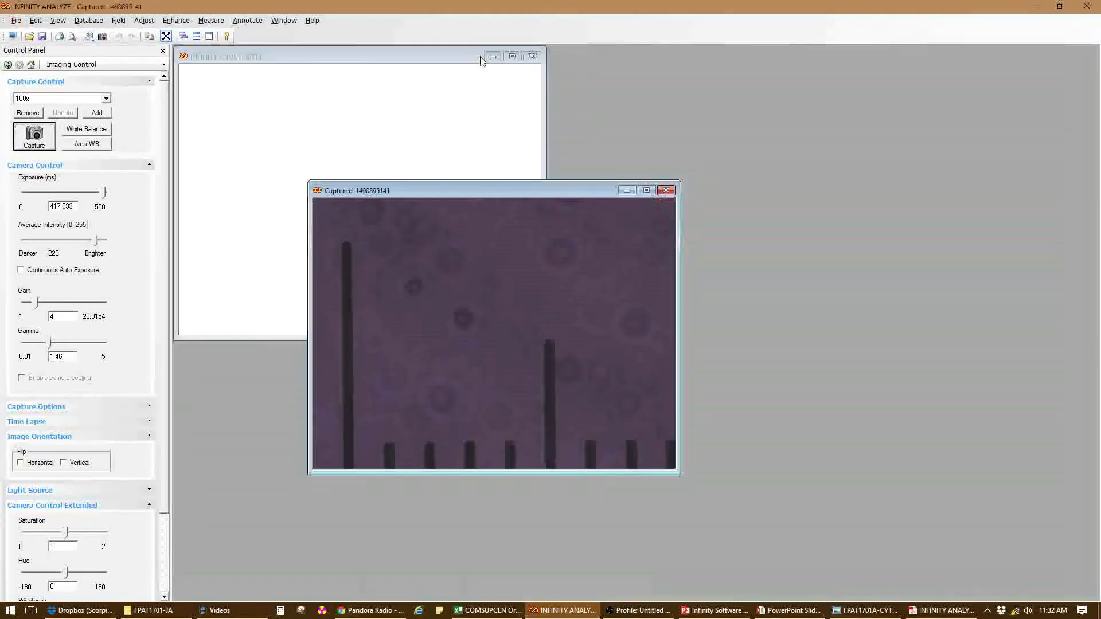
pyautogui.click(647, 189)
pyautogui.click(220, 20)
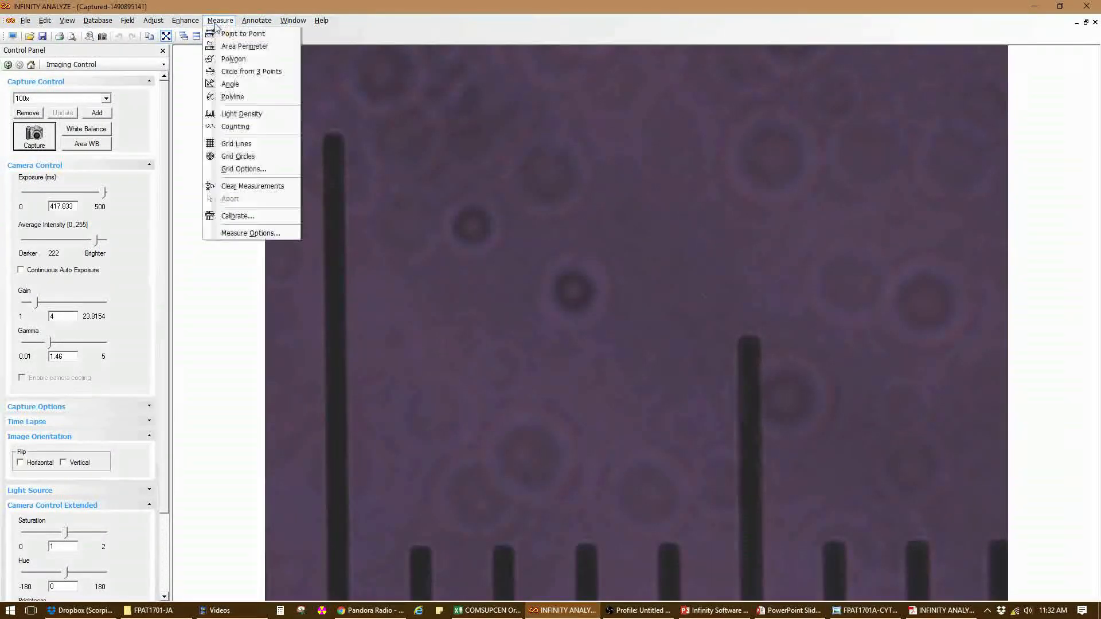
pyautogui.click(238, 216)
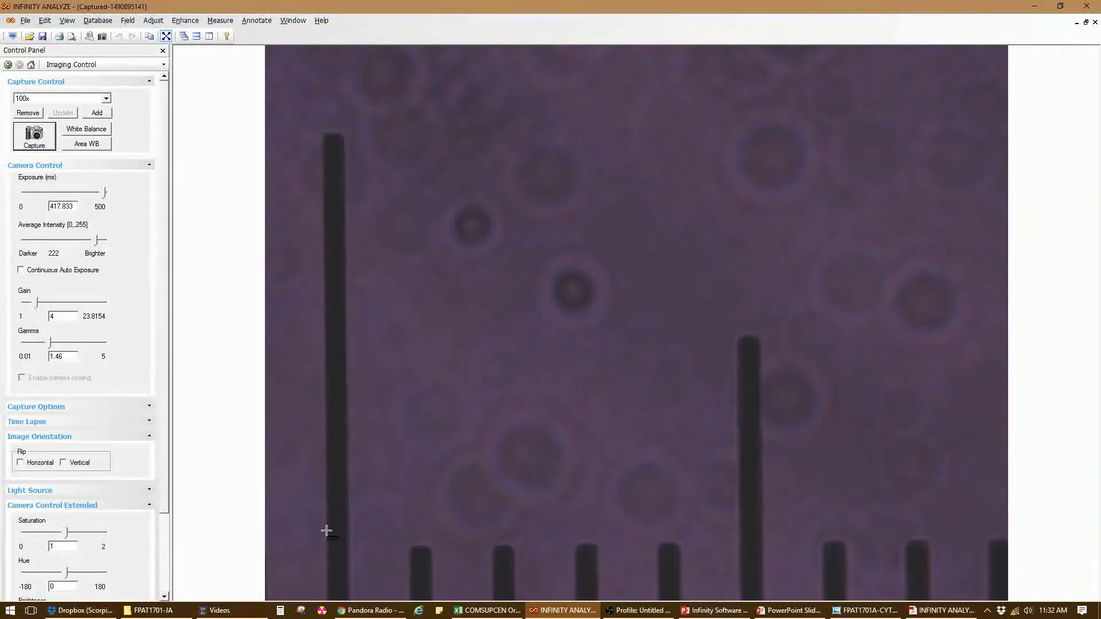
pyautogui.moveTo(326, 530); pyautogui.dragTo(988, 527)
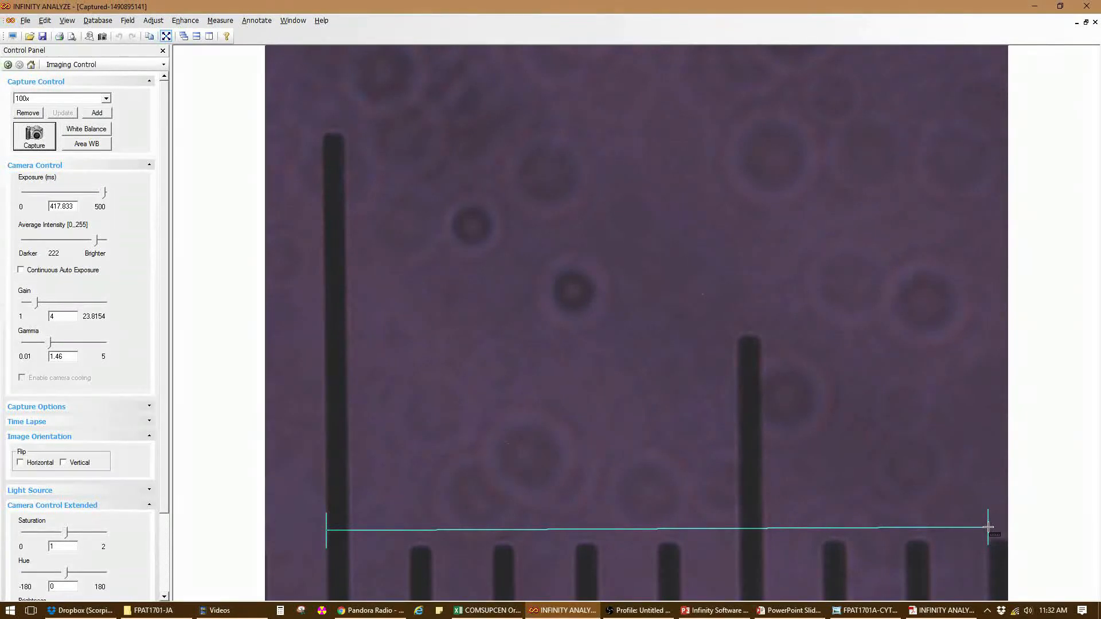
pyautogui.moveTo(988, 527); pyautogui.dragTo(988, 527)
pyautogui.doubleClick(497, 268)
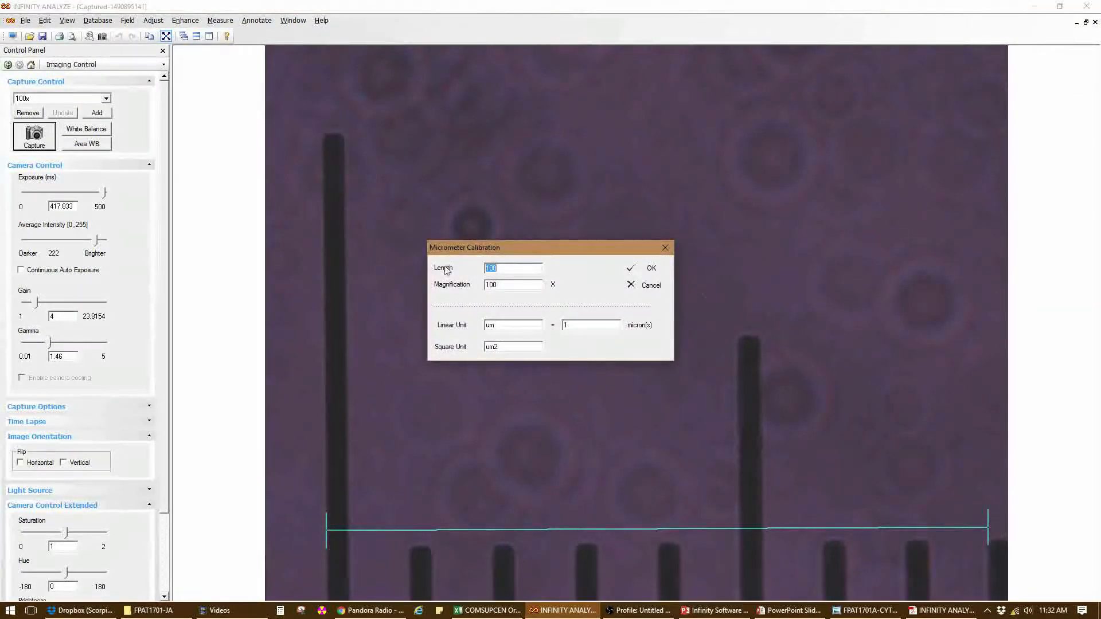
pyautogui.click(652, 271)
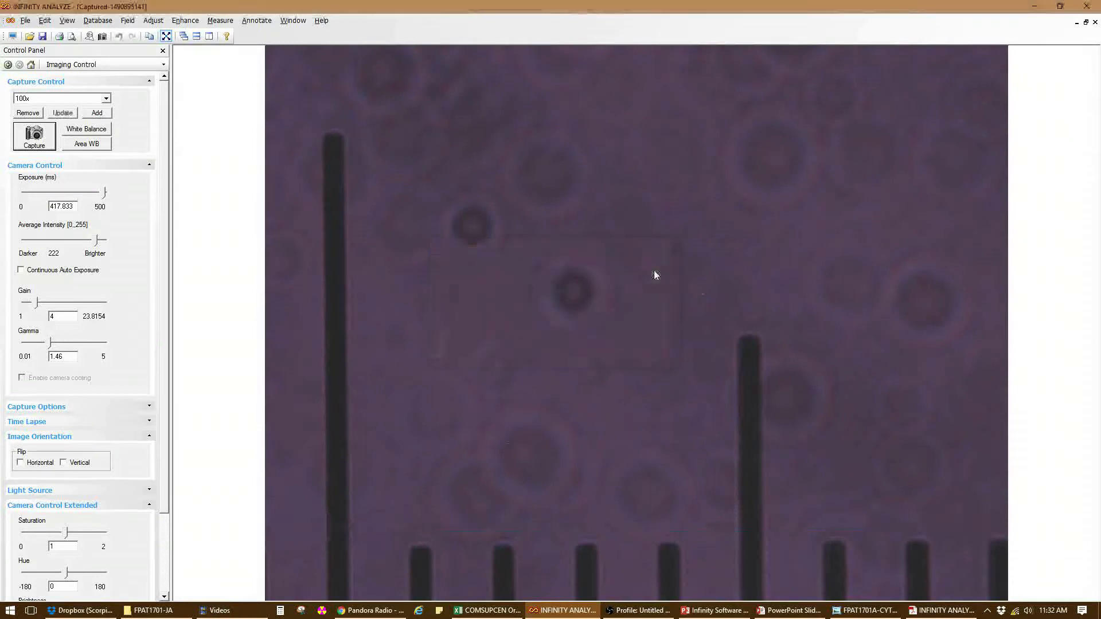
# Measure the first short mark's width and the distance from the long to the medium mark, and update the 100x preset with the calibration.
pyautogui.click(219, 20)
pyautogui.click(235, 34)
pyautogui.moveTo(409, 561); pyautogui.dragTo(431, 560)
pyautogui.moveTo(327, 521); pyautogui.dragTo(740, 519)
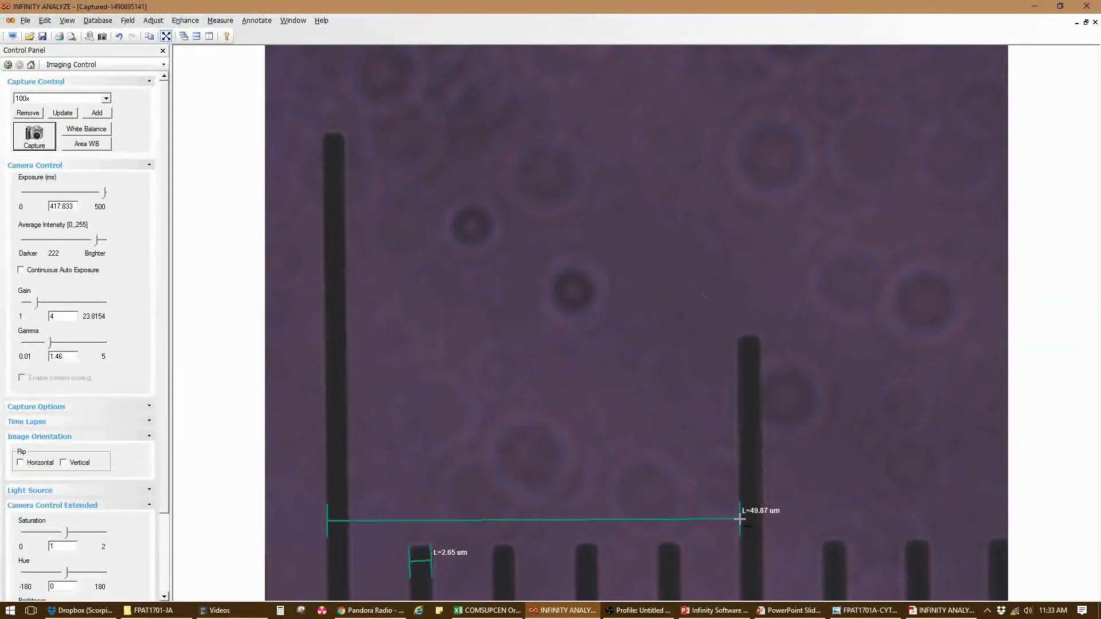
pyautogui.click(63, 113)
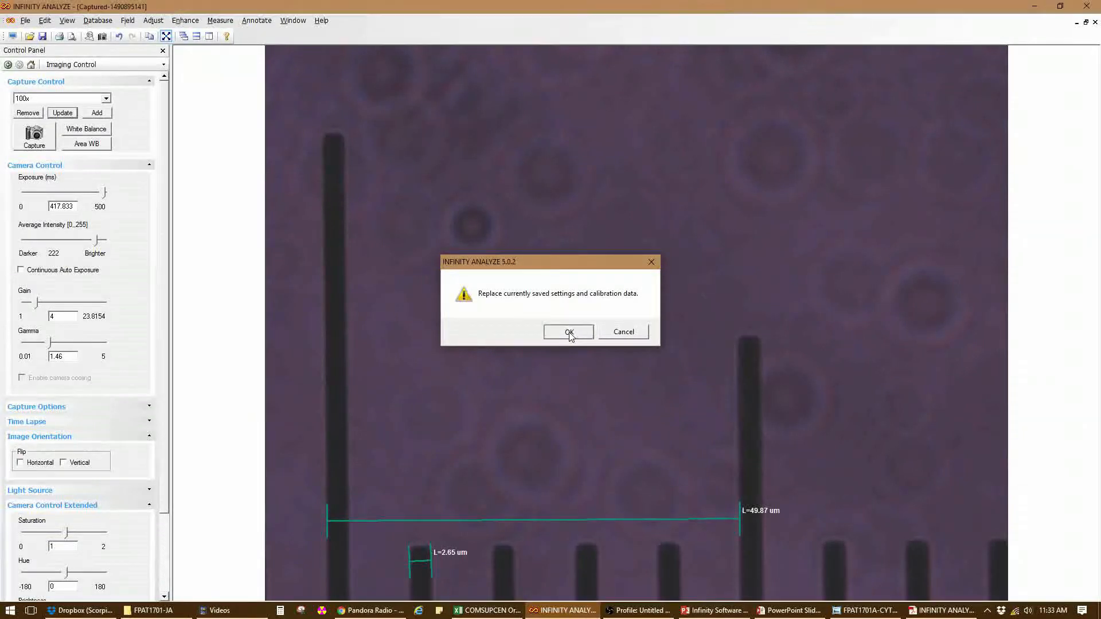
pyautogui.click(571, 331)
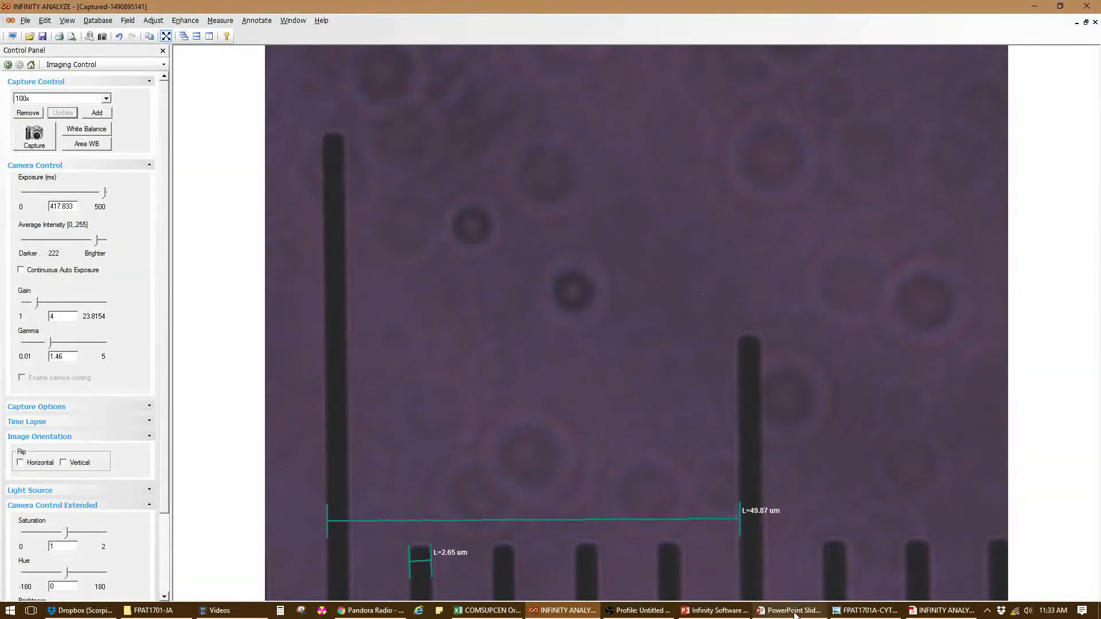
# Switch to the Infinity Software Tutorial slide show in PowerPoint and advance to the Microscopy Imaging slide.
pyautogui.moveTo(795, 615)
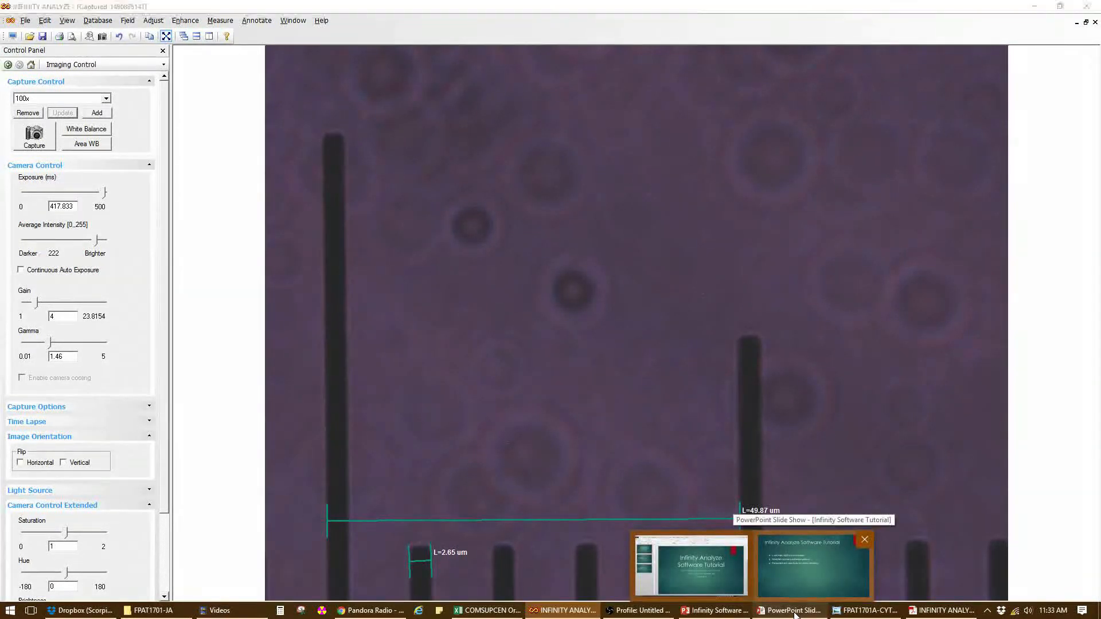
pyautogui.click(813, 568)
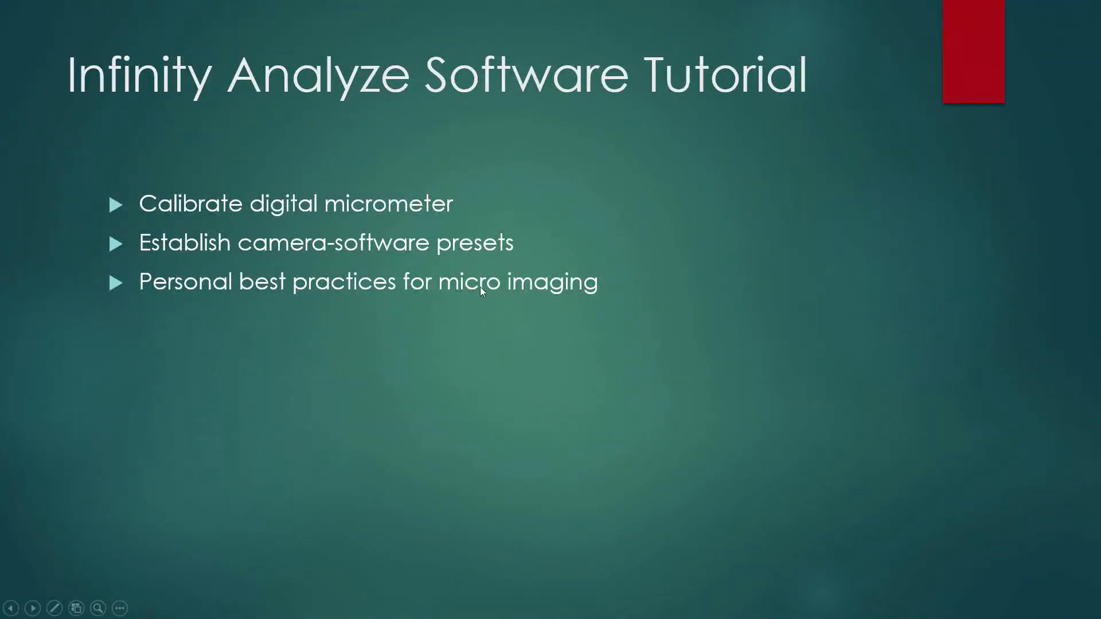
pyautogui.hotkey('alt', 'Tab')
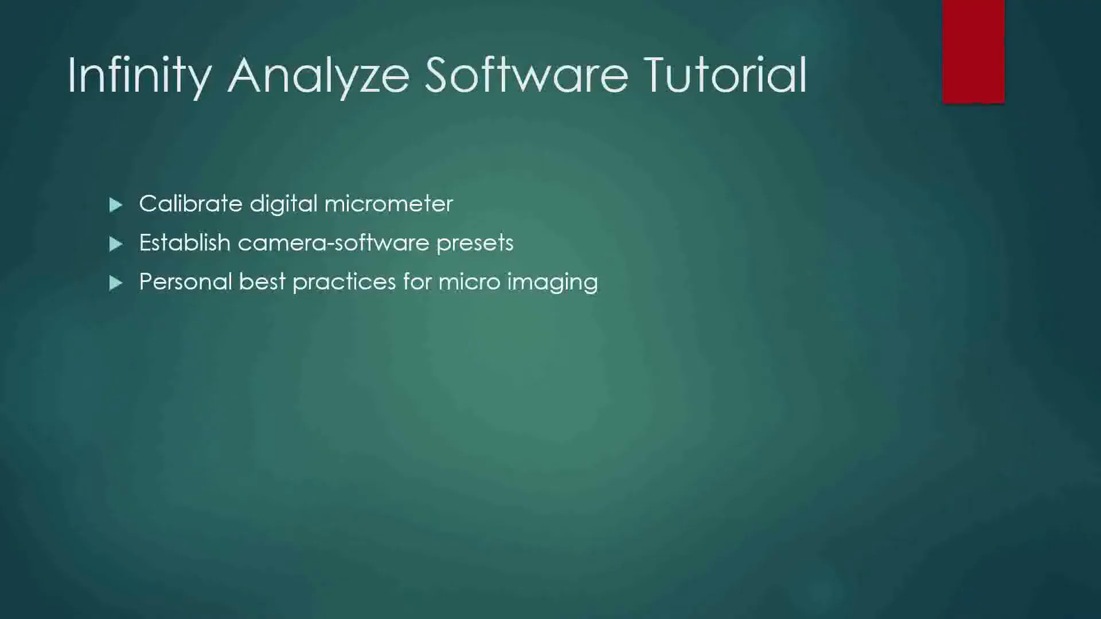
pyautogui.press('Right')
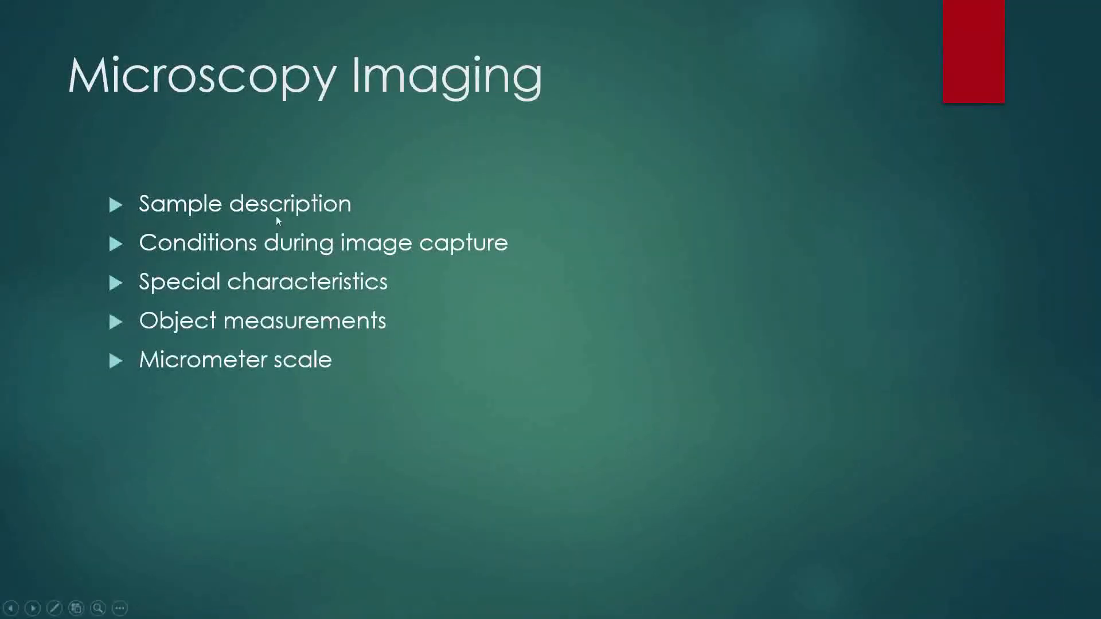
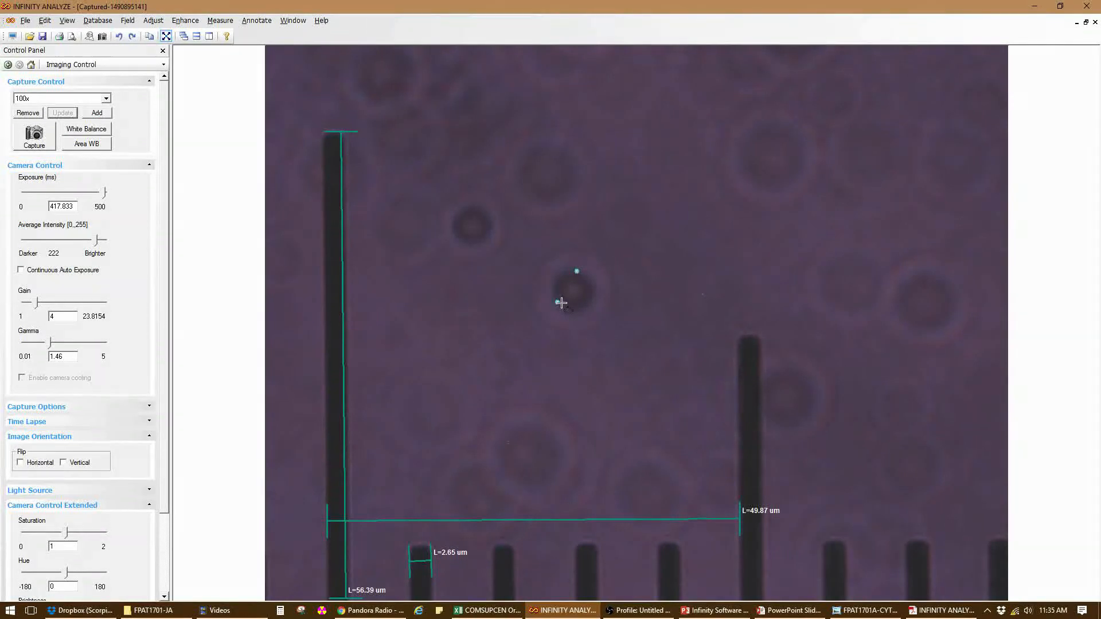
# Finish the three-point circle measurement around the central dark spot, and review the measurement options without changing them.
pyautogui.click(592, 300)
pyautogui.click(222, 23)
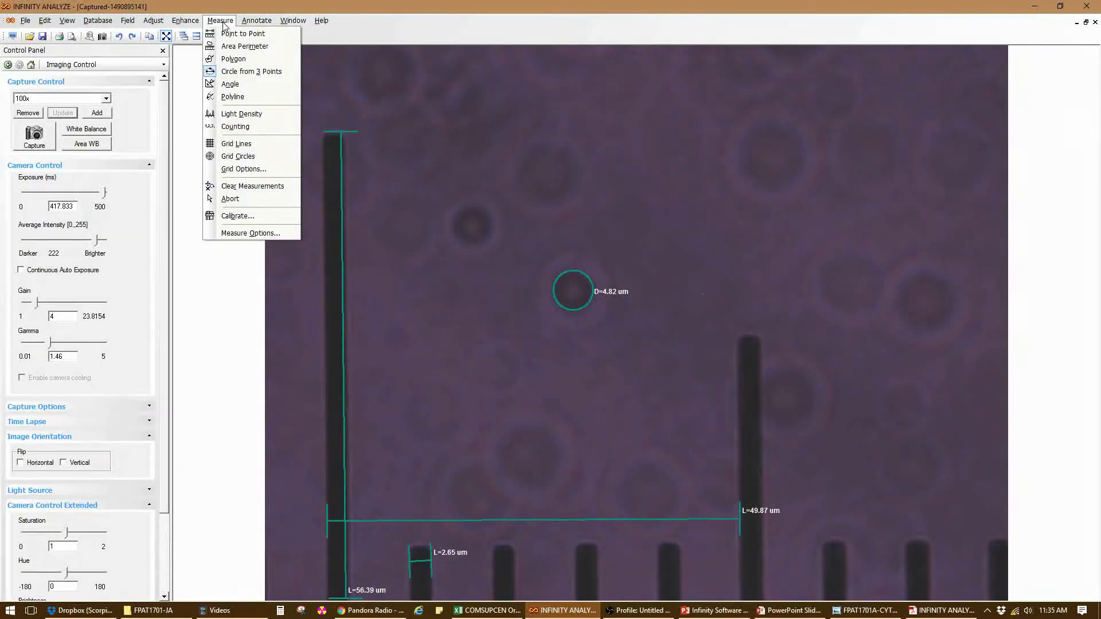
pyautogui.click(250, 232)
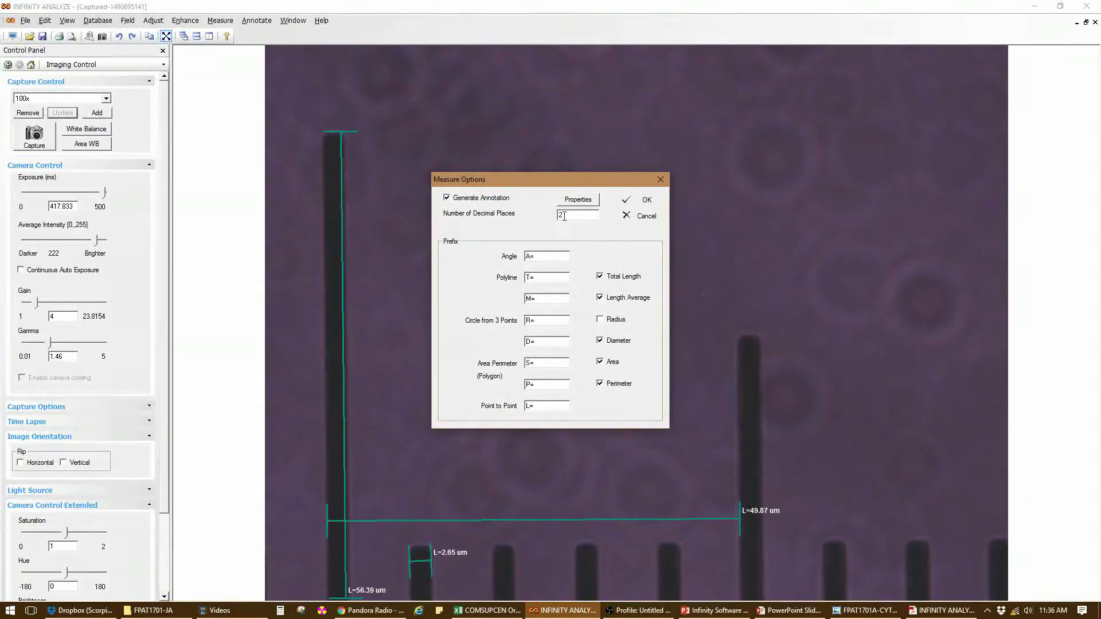
pyautogui.click(645, 219)
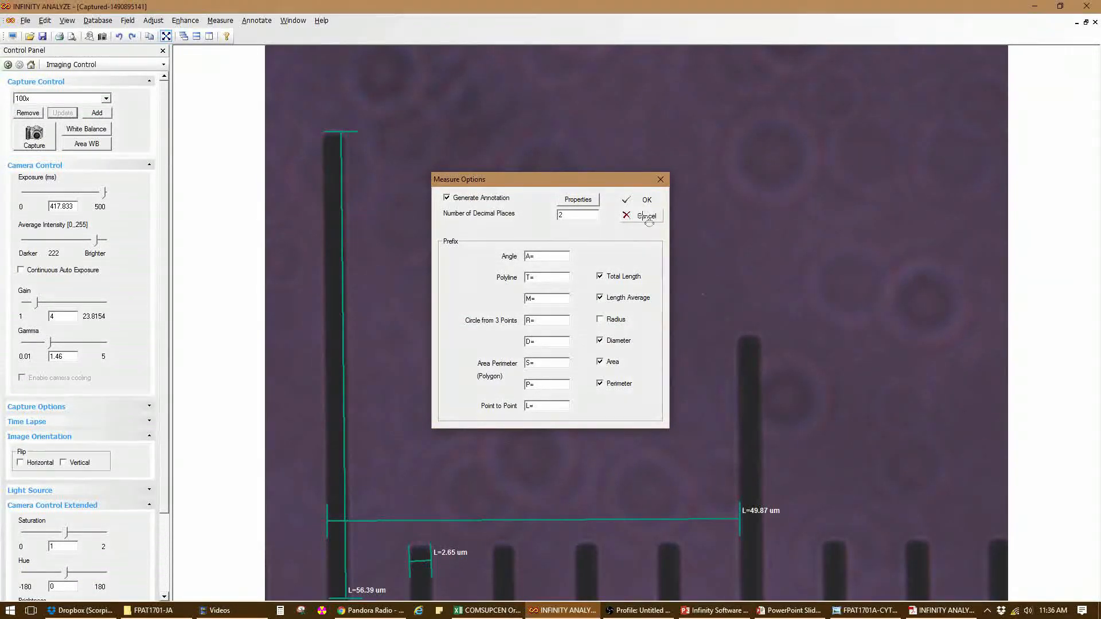
# Measure the faint ring near the image's upper-right corner with a three-point circle.
pyautogui.click(783, 130)
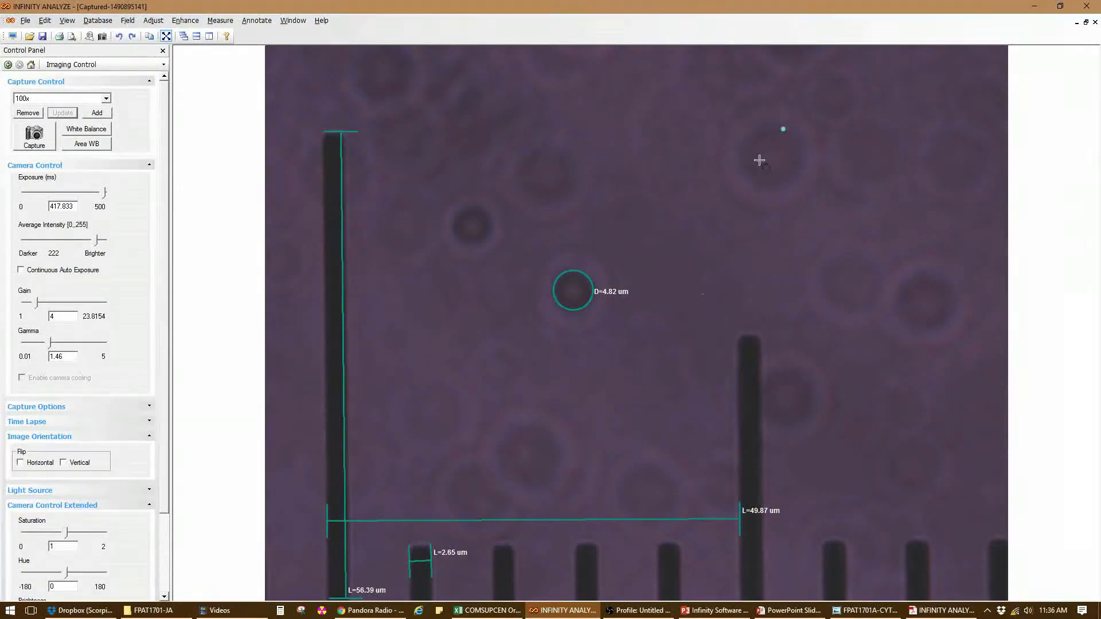
pyautogui.click(746, 177)
pyautogui.click(798, 173)
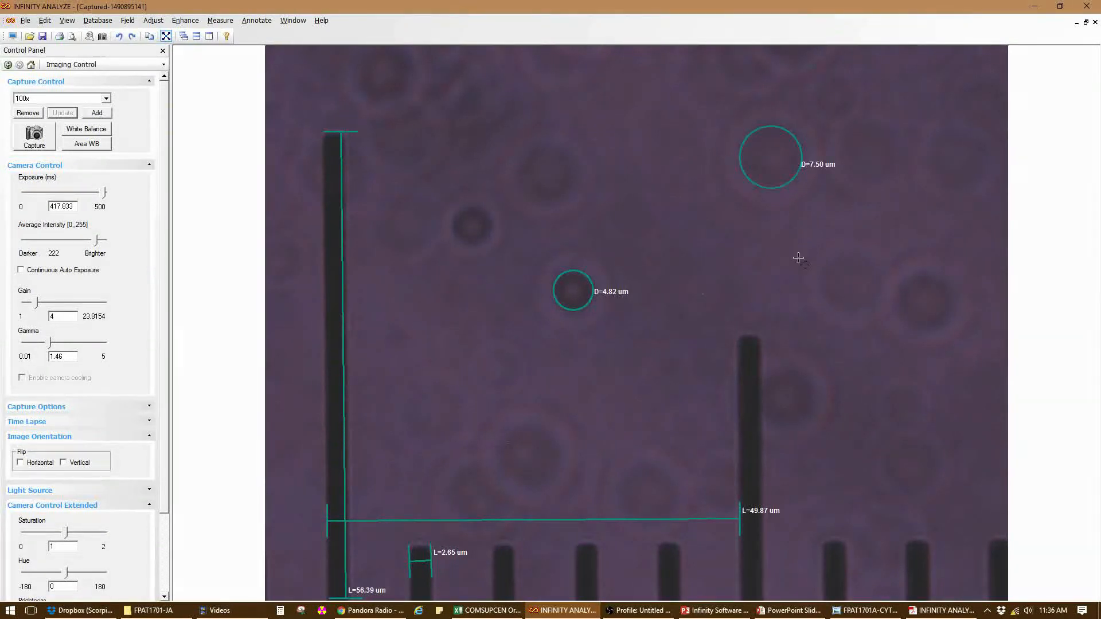
# Measure the point-to-point distance diagonally across the faint ring above the small measured circle.
pyautogui.click(228, 21)
pyautogui.click(244, 33)
pyautogui.click(528, 155)
pyautogui.click(563, 196)
# Add a two-line text annotation reading "FPAT1701-A-41" and "DAPI-100x" in the image's upper-left corner.
pyautogui.click(220, 21)
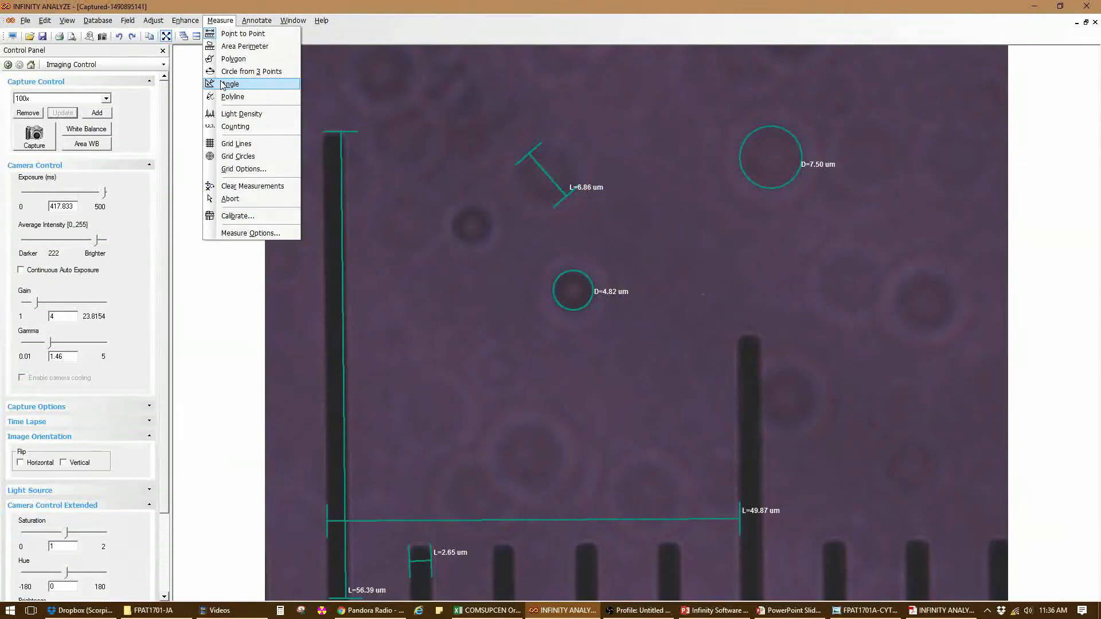
pyautogui.moveTo(257, 20)
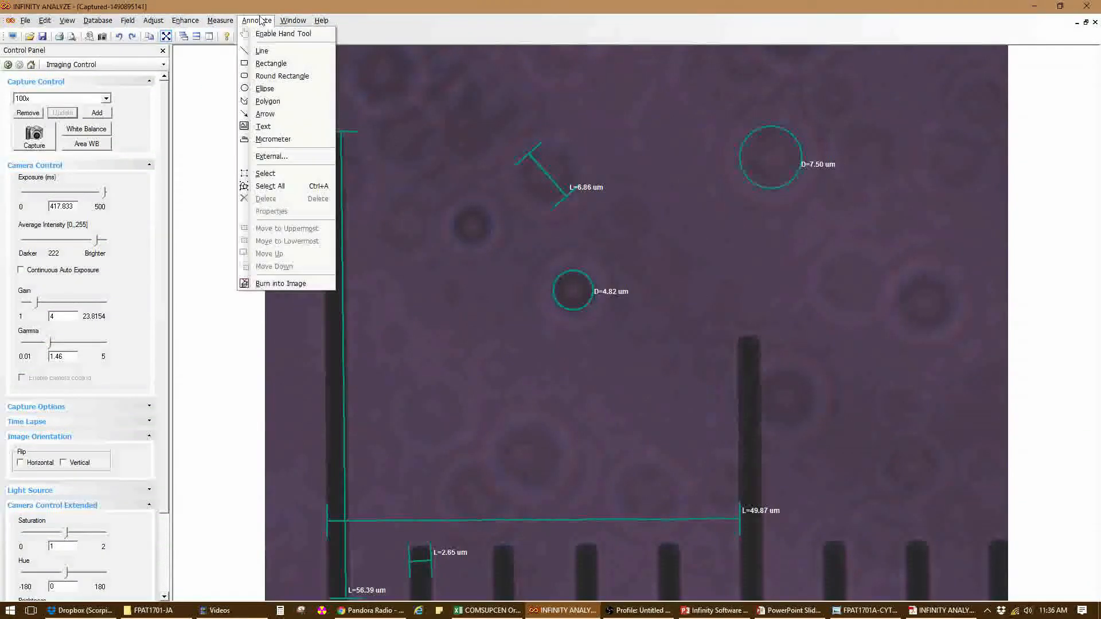
pyautogui.click(279, 127)
pyautogui.click(294, 75)
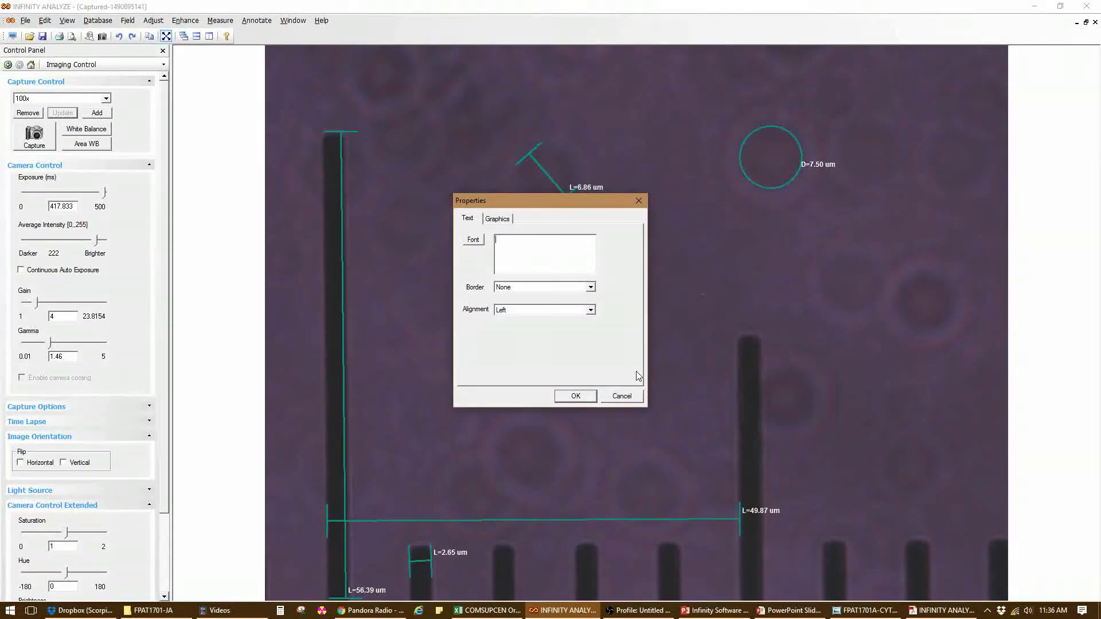
pyautogui.write('FPAT17')
pyautogui.write('01')
pyautogui.write('-A-41')
pyautogui.write('DAPI')
pyautogui.write('-100')
pyautogui.write('x')
pyautogui.click(576, 396)
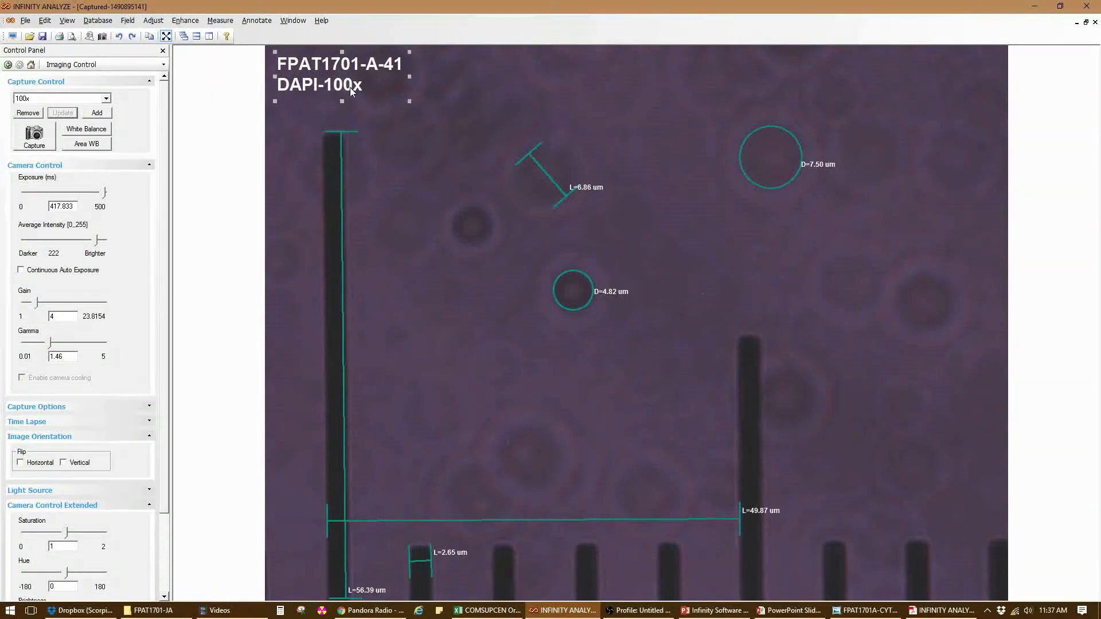
# Place a micrometer scale bar near the image's lower-right corner with a length of 10 um and the description "10 um".
pyautogui.click(256, 20)
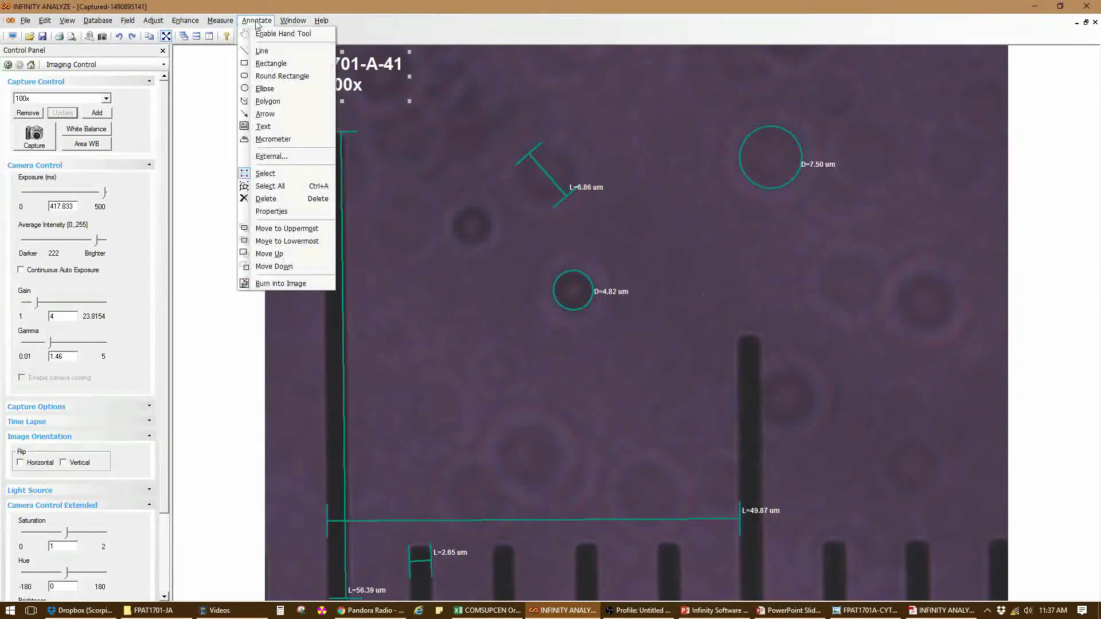
pyautogui.click(280, 143)
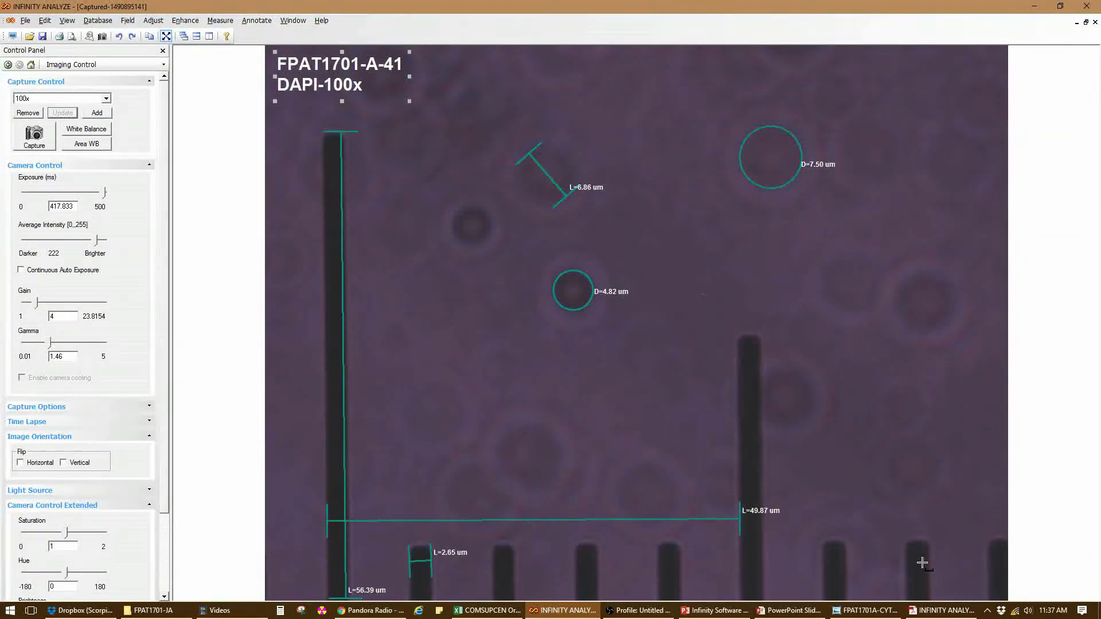
pyautogui.click(927, 510)
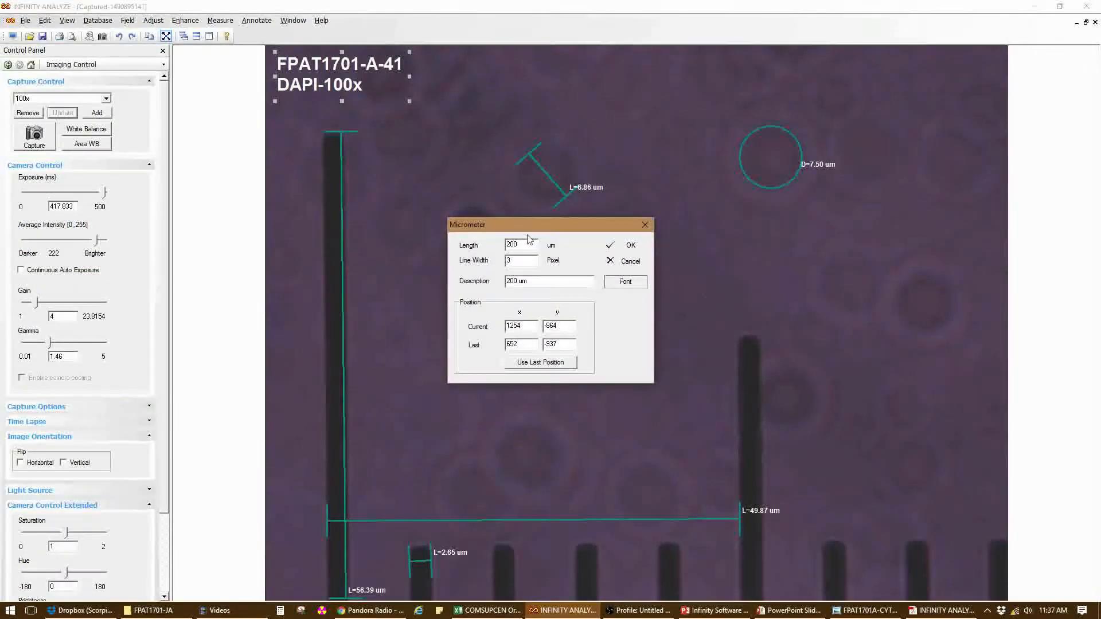
pyautogui.moveTo(511, 245); pyautogui.dragTo(505, 247)
pyautogui.write('1')
pyautogui.press('Delete')
pyautogui.moveTo(518, 280); pyautogui.dragTo(497, 280)
pyautogui.write('10')
pyautogui.click(630, 246)
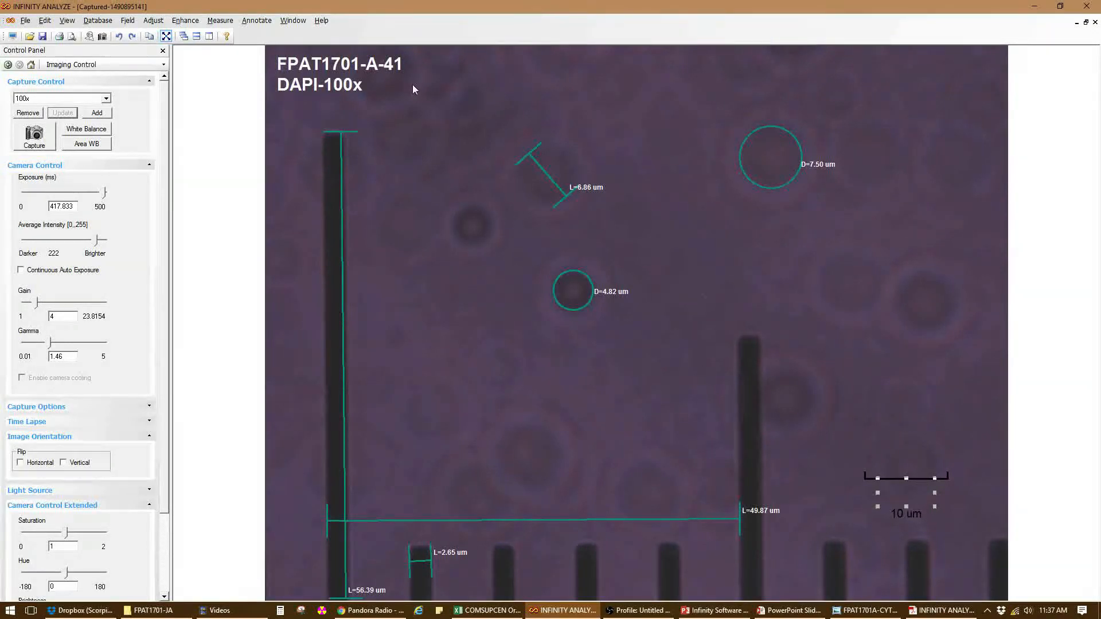
# Change the font color of the 10 um scale bar to White.
pyautogui.click(256, 20)
pyautogui.click(270, 209)
pyautogui.click(626, 281)
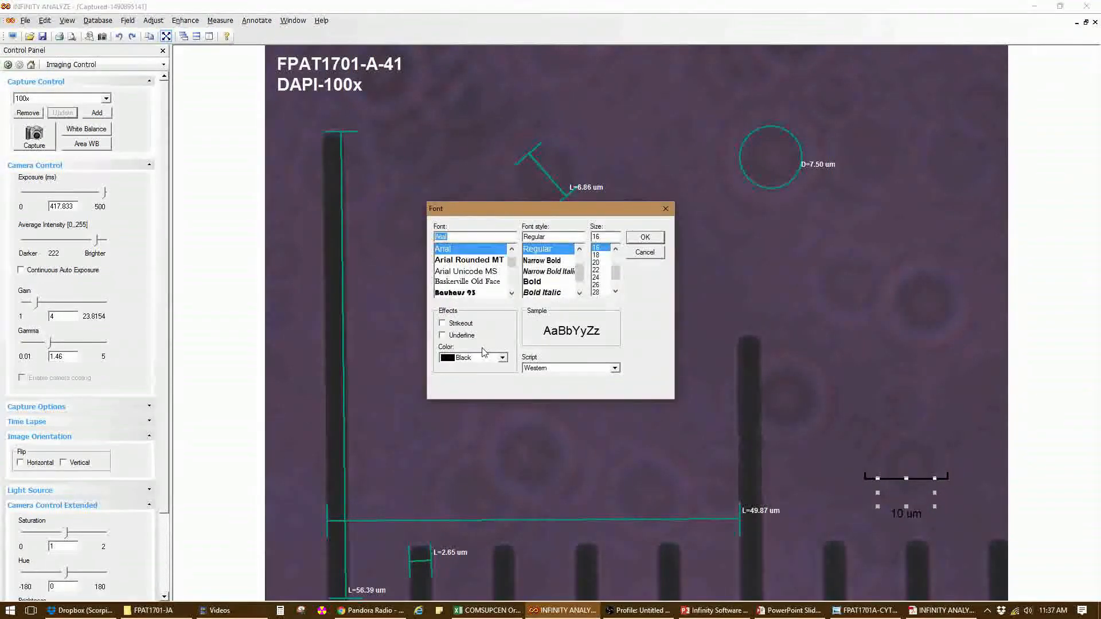
pyautogui.click(501, 358)
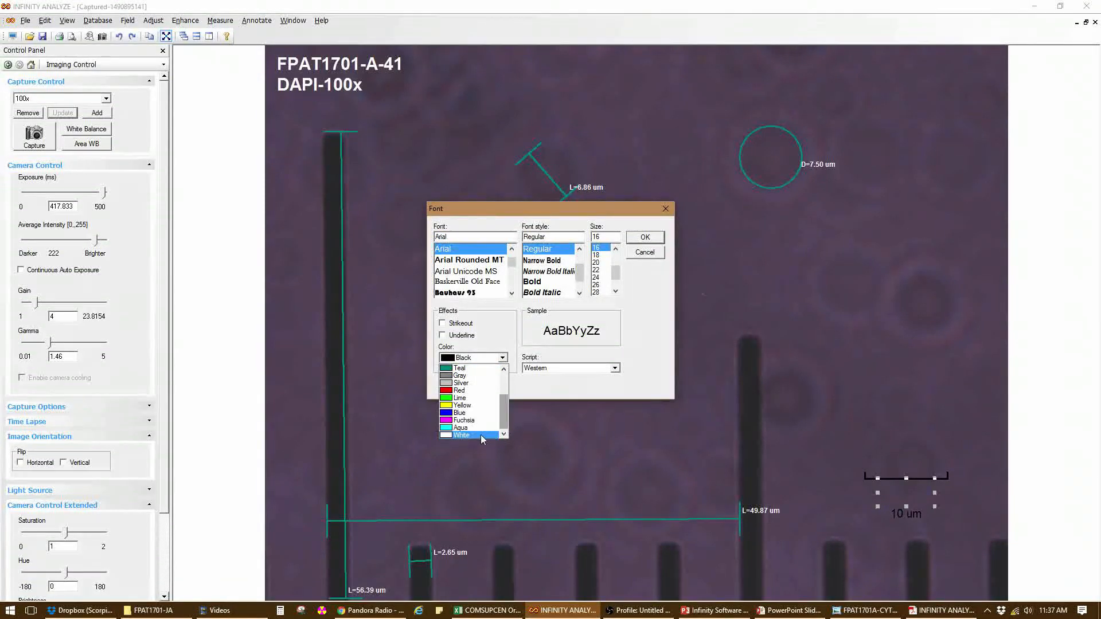
pyautogui.click(481, 435)
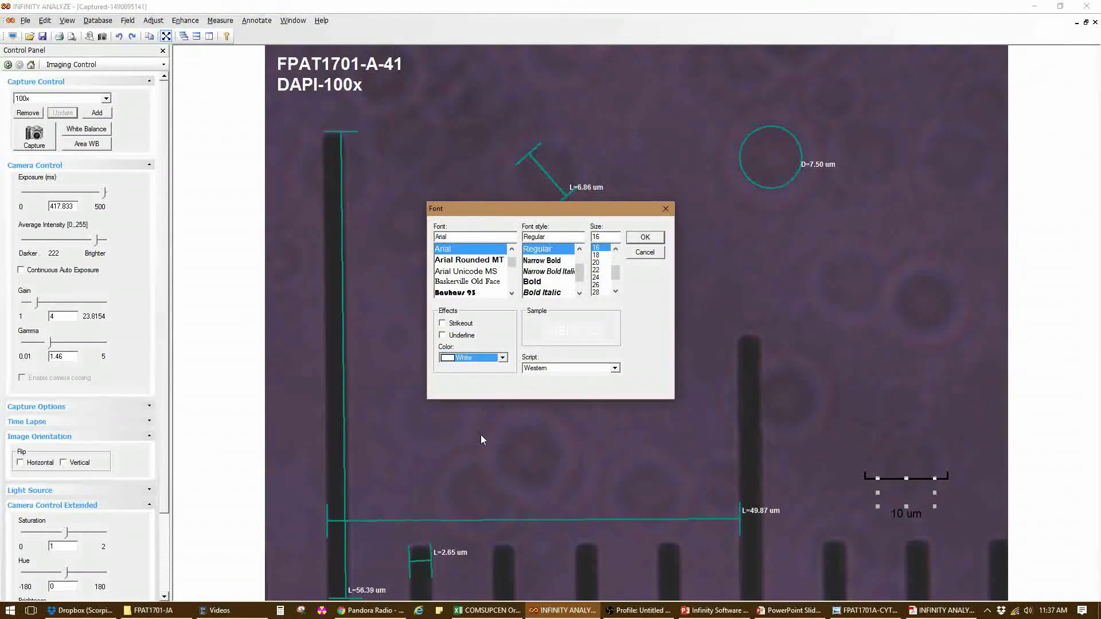
pyautogui.click(651, 237)
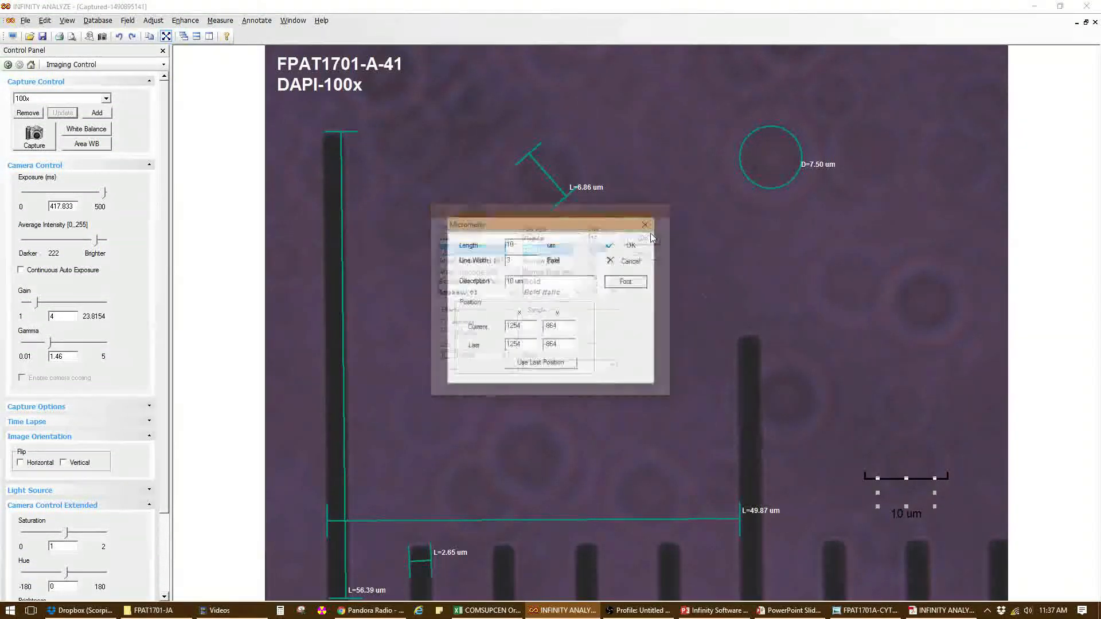
pyautogui.click(622, 248)
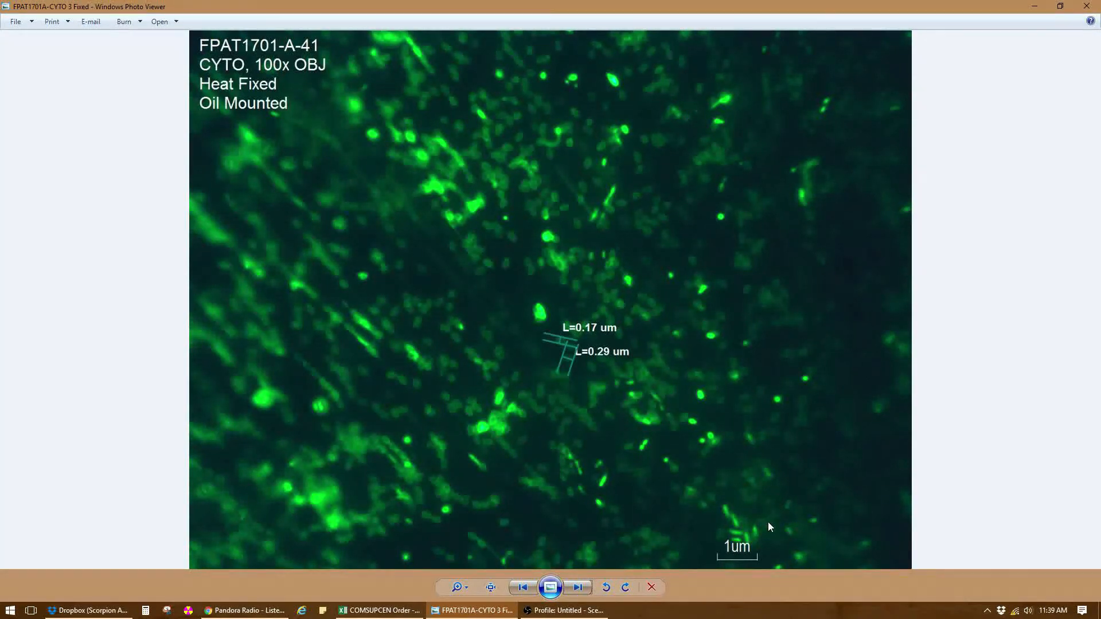
# Look through the annotated FPAT1701-A-41 CYTO, DAPI and PI images in Windows Photo Viewer, examining their labels, scale bars and measurements.
pyautogui.click(577, 589)
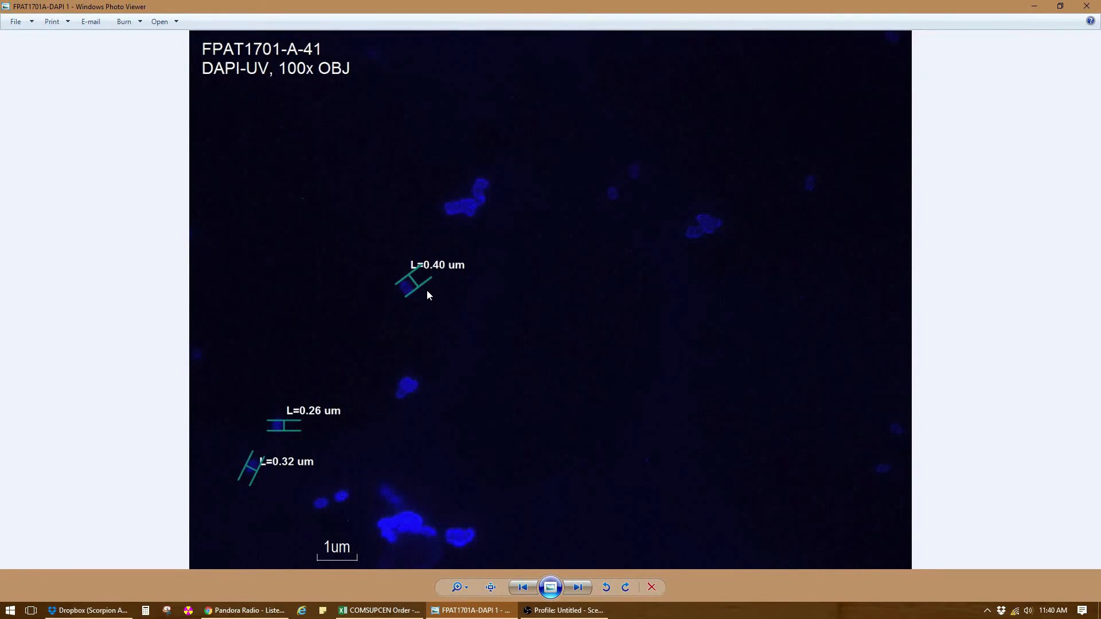
pyautogui.click(581, 587)
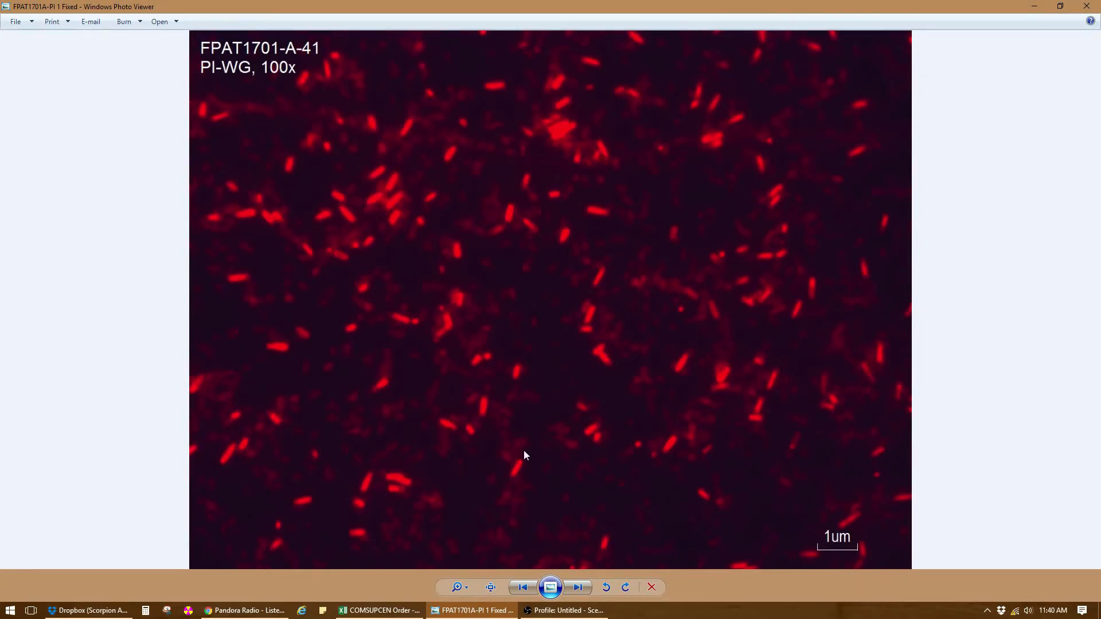
pyautogui.click(578, 587)
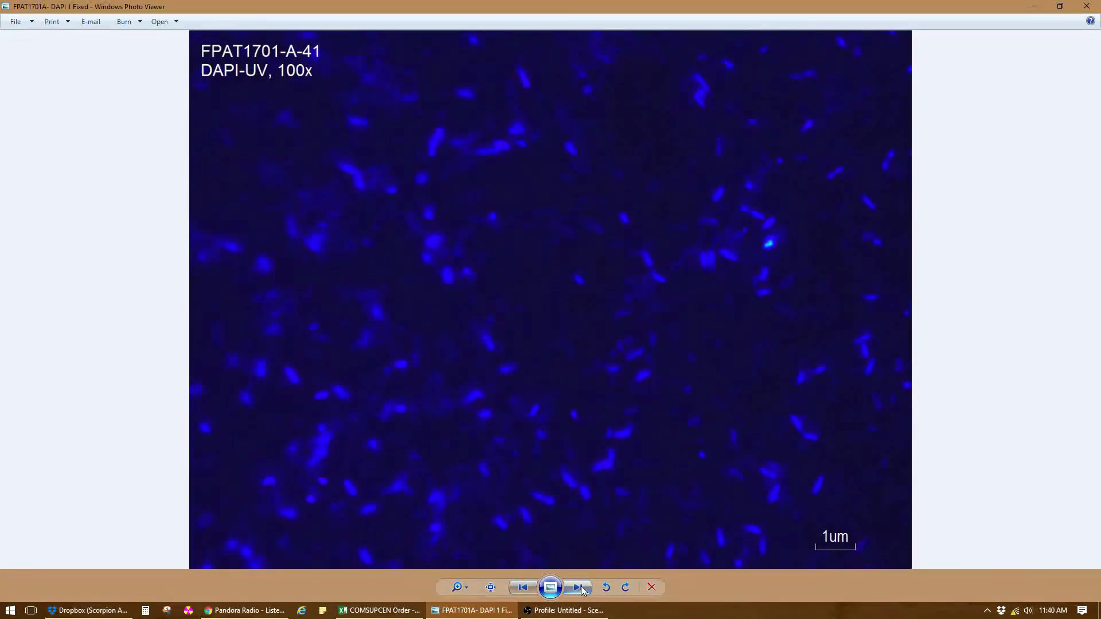
pyautogui.click(579, 588)
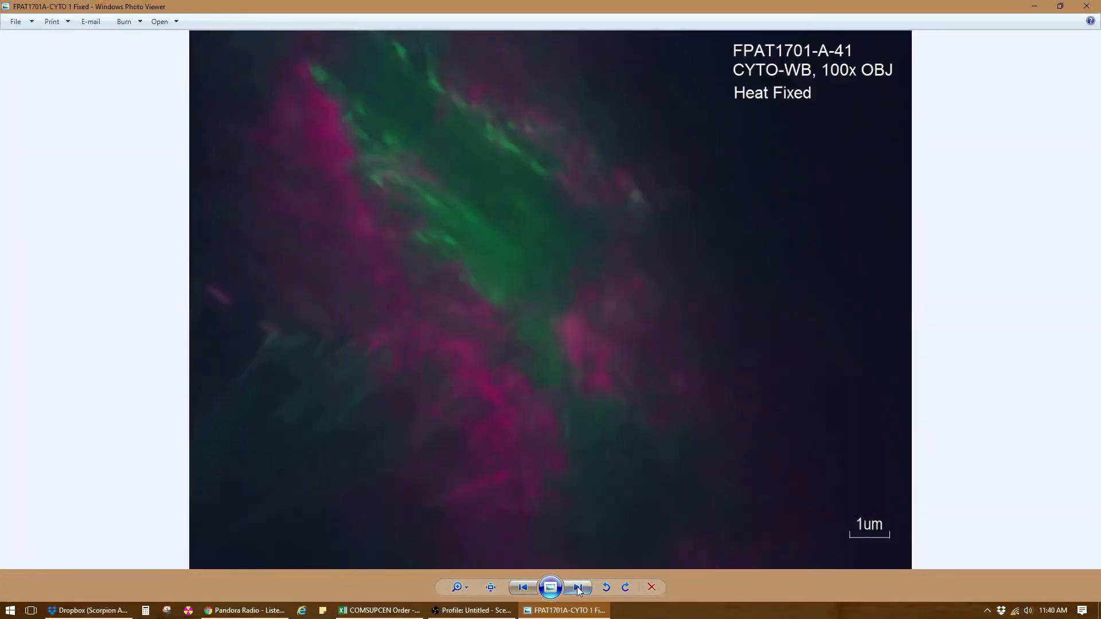
pyautogui.click(577, 587)
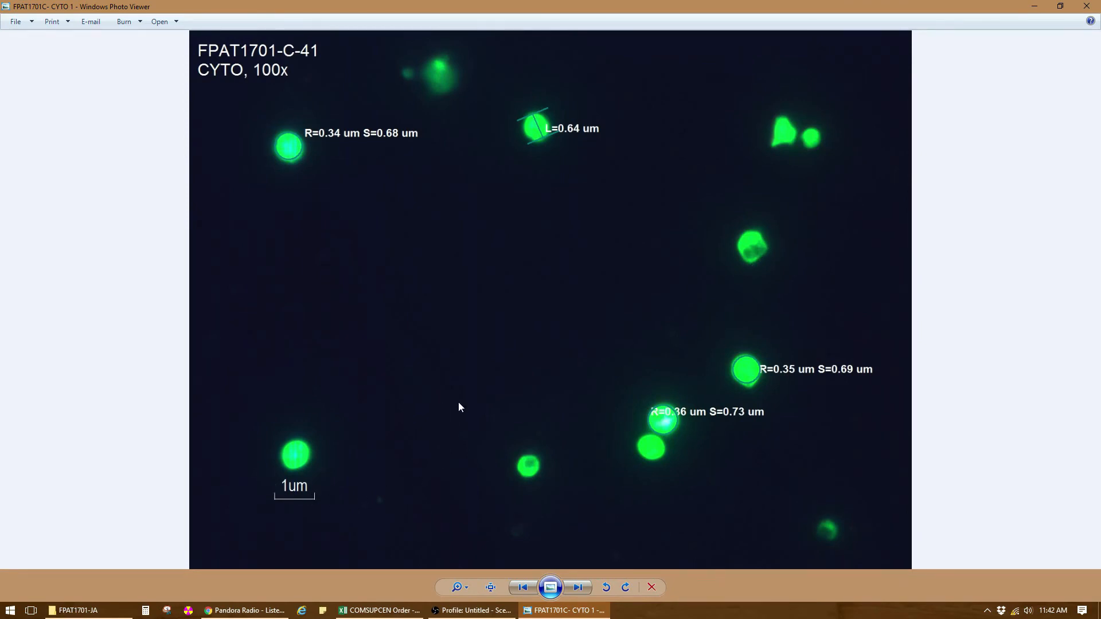
# Page through the FPAT1701-C-41 images from CYTO 1 to DAPI 1, examining their circle and length measurements and scale bars.
pyautogui.press('Right')
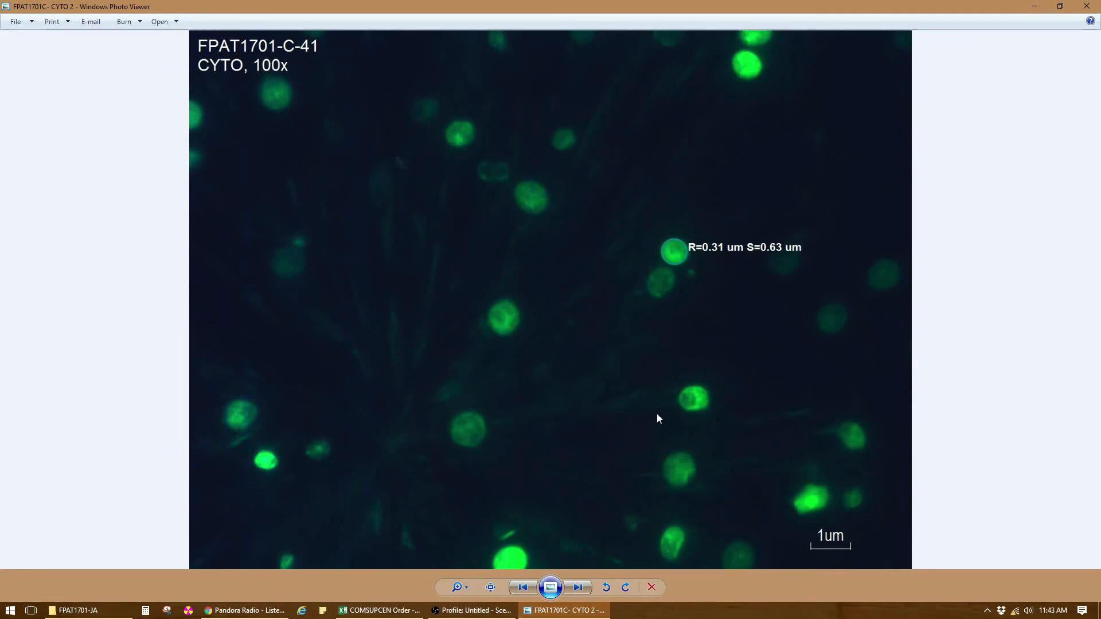
pyautogui.press('Right')
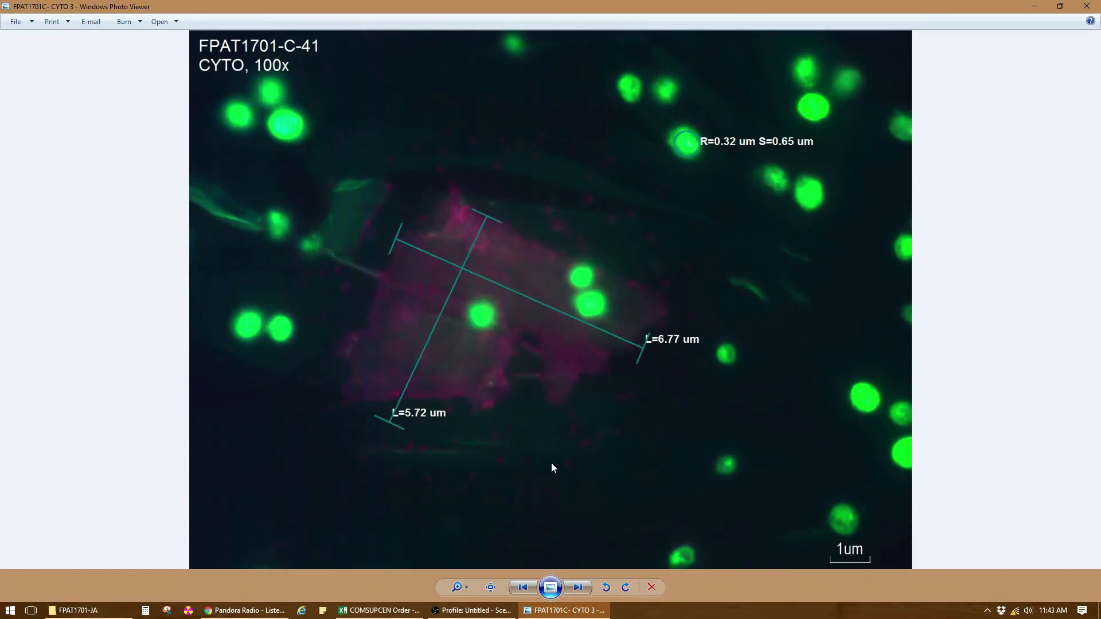
pyautogui.press('Right')
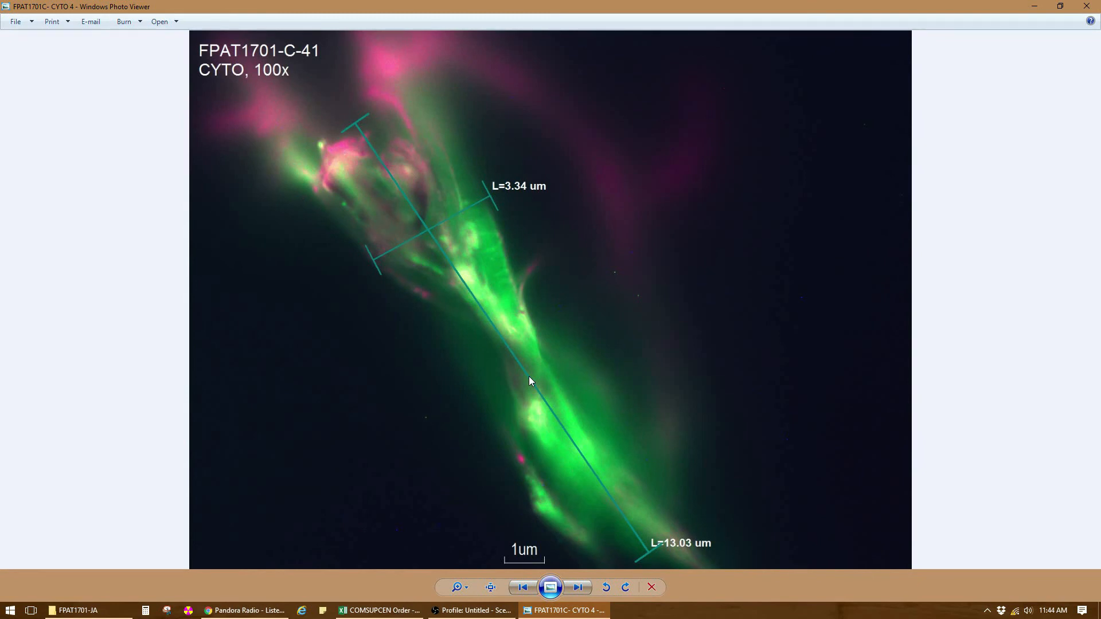
pyautogui.press('Right')
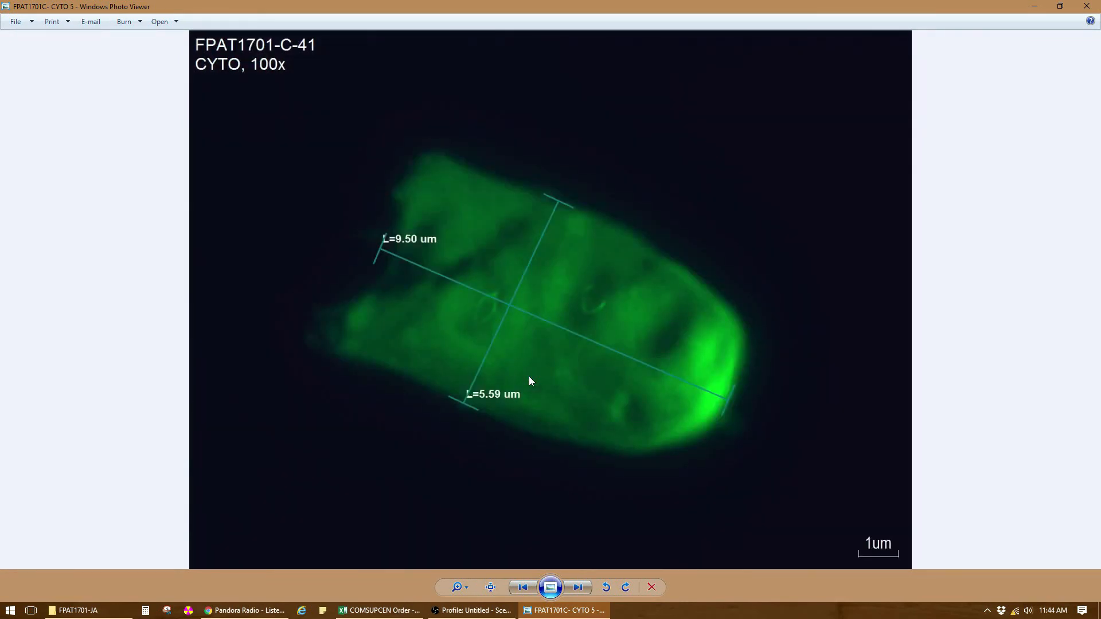
pyautogui.press('Right')
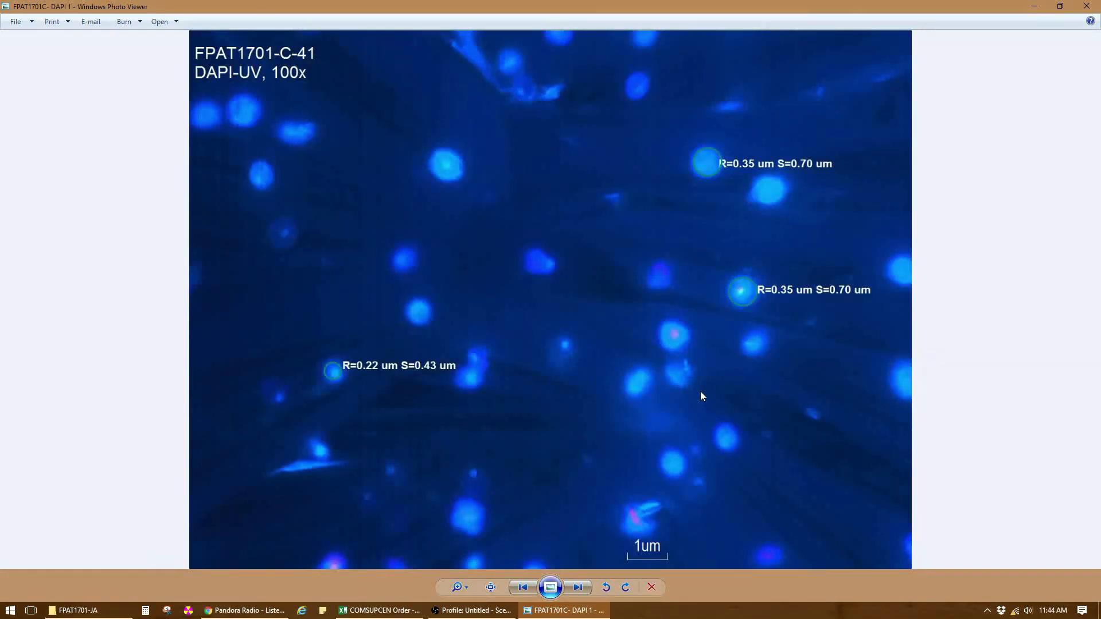